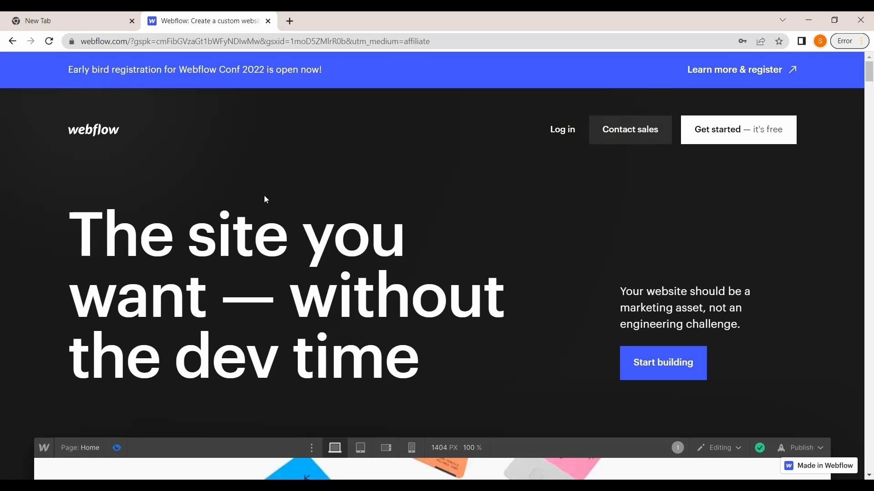
Open a new browser tab and search Google for webflow
click(95, 17)
click(129, 43)
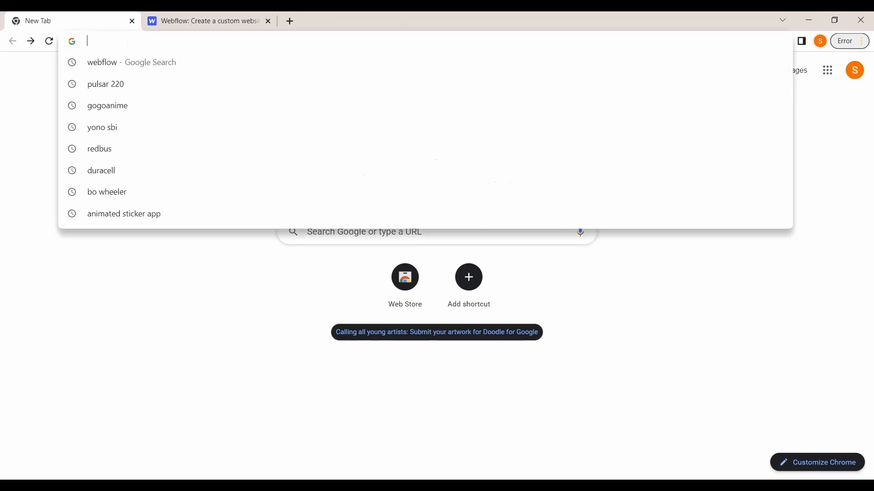
text(web)
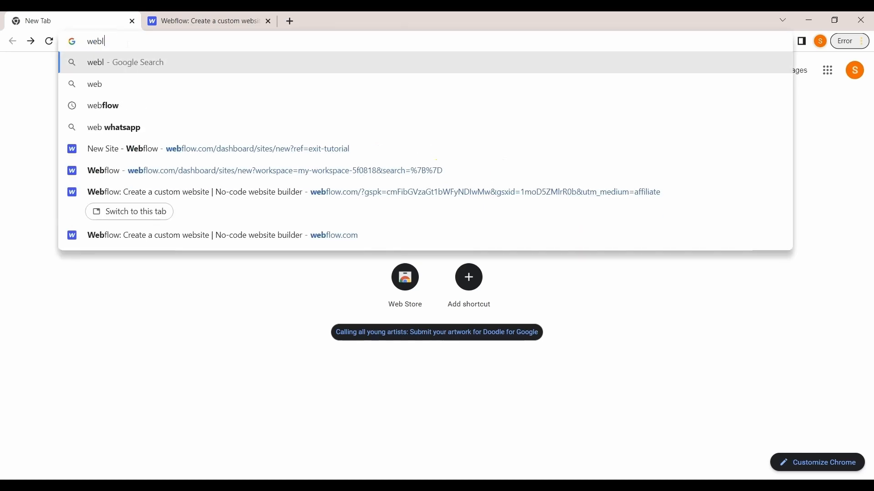
text(flow)
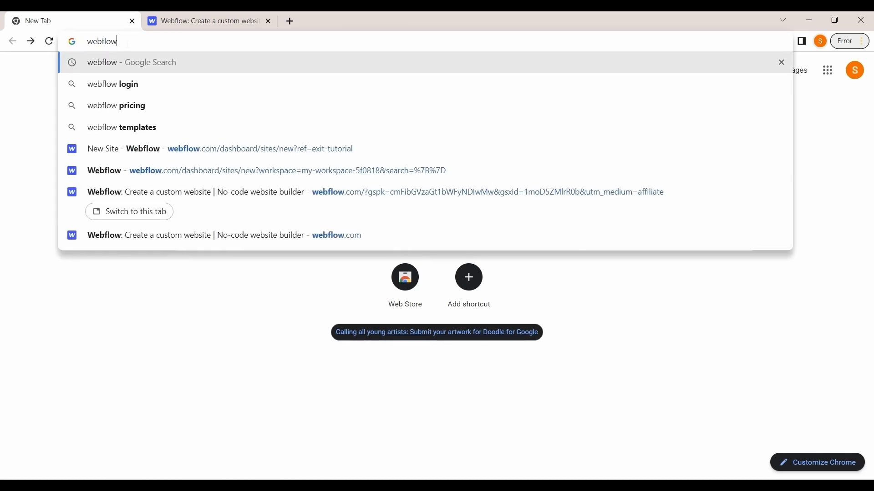
key(Return)
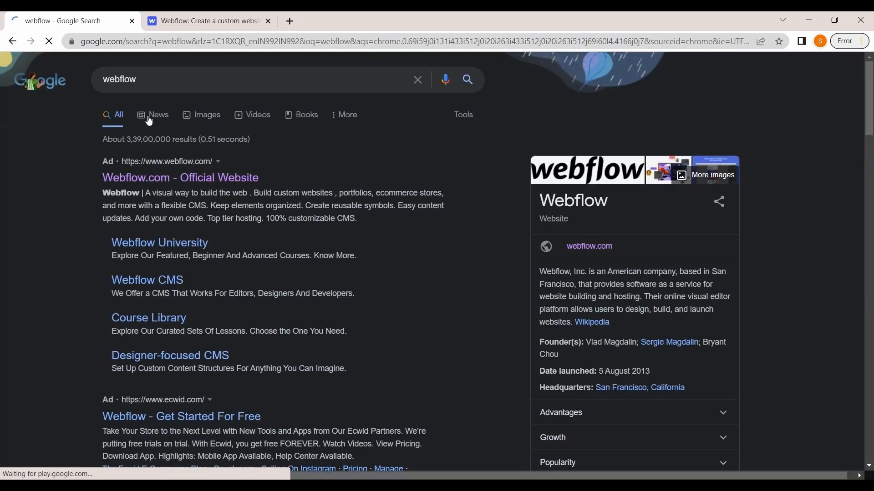
Open the official Webflow website and start signing up for a free account with email
click(156, 186)
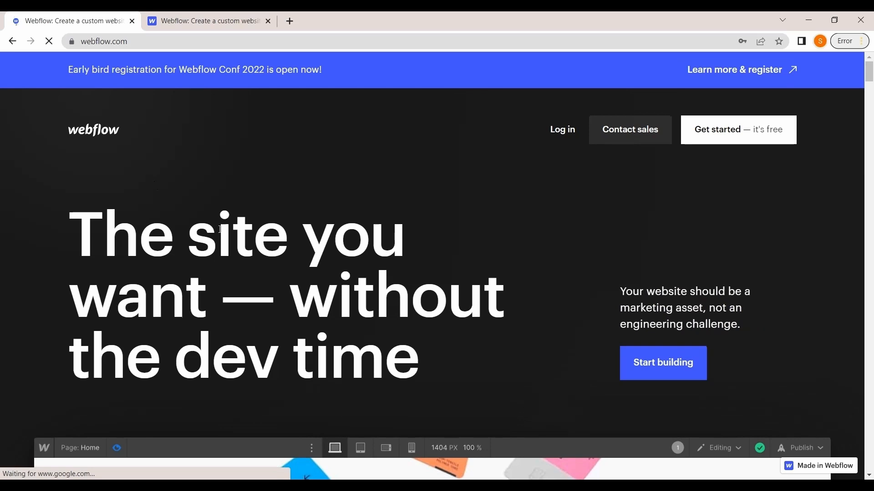
scroll(553, 182, down, 1)
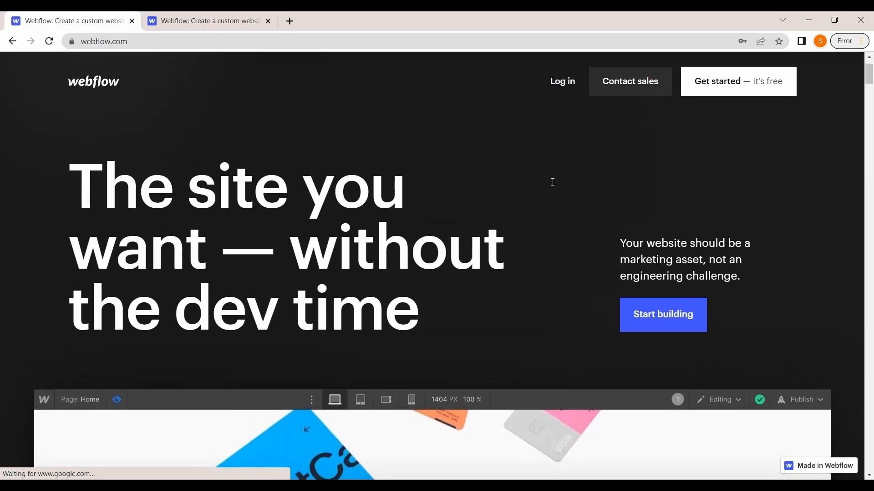
click(709, 94)
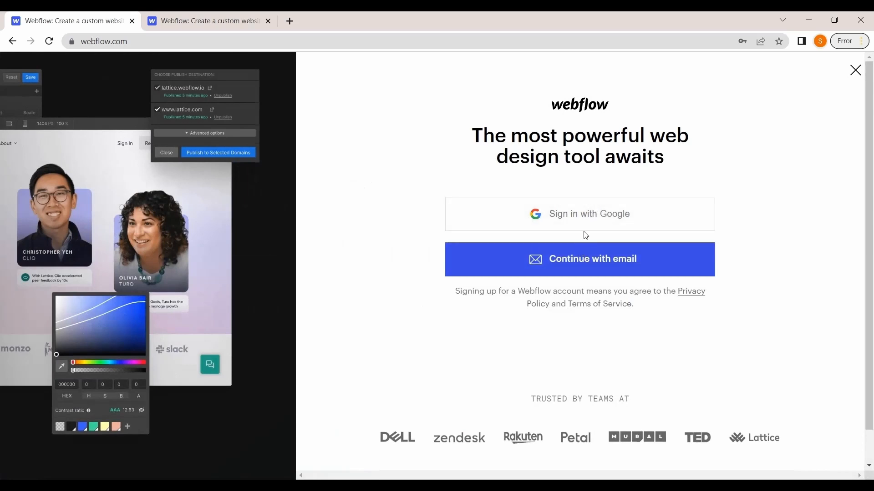
click(575, 267)
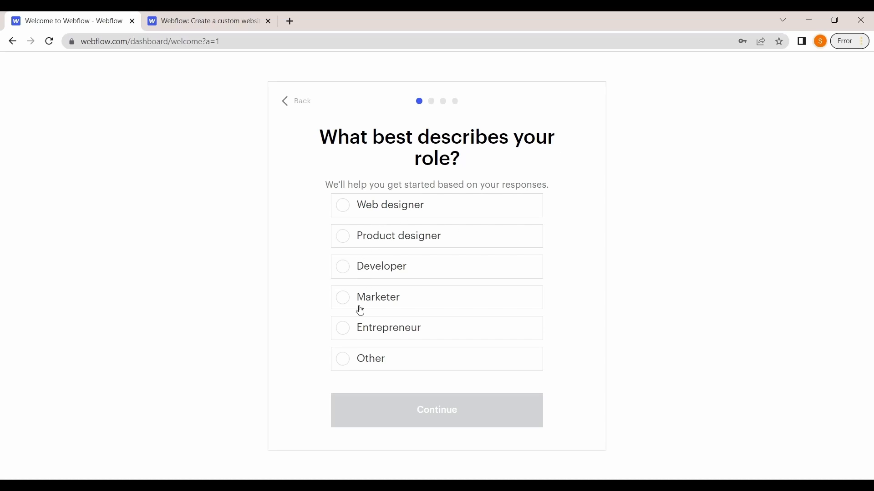
Answer the onboarding questions with role Web designer and building websites for Myself
click(378, 209)
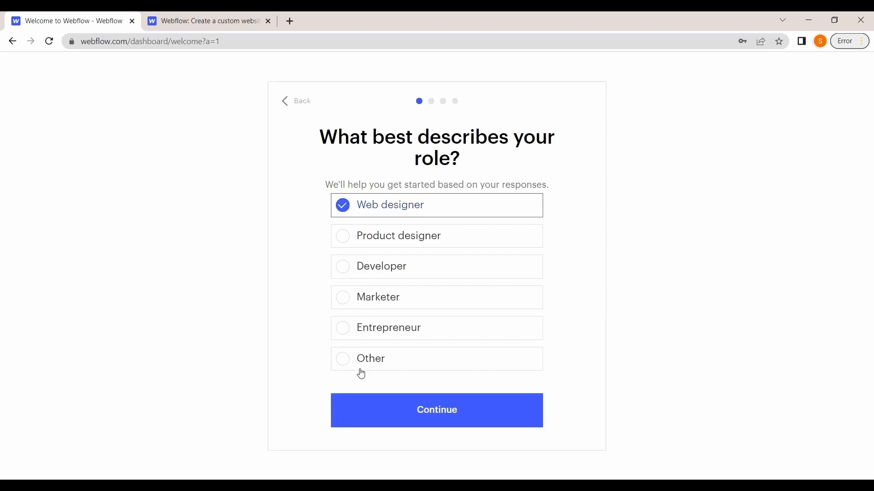
click(368, 402)
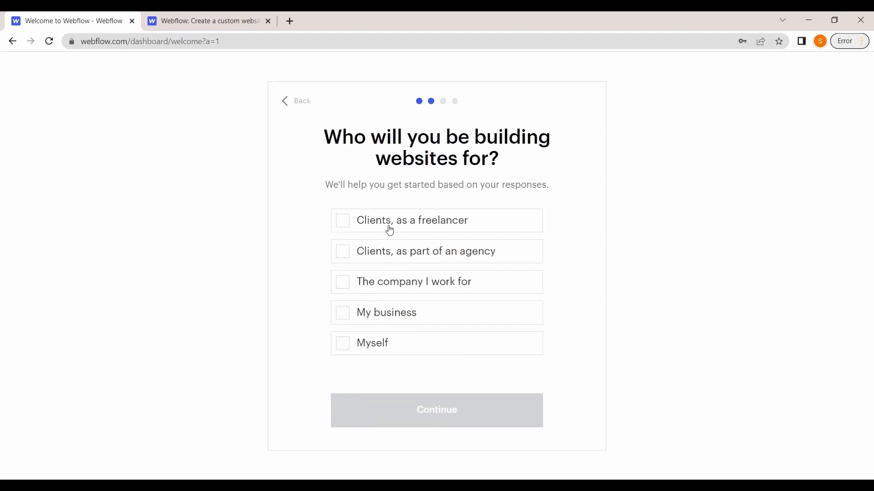
click(380, 343)
click(372, 420)
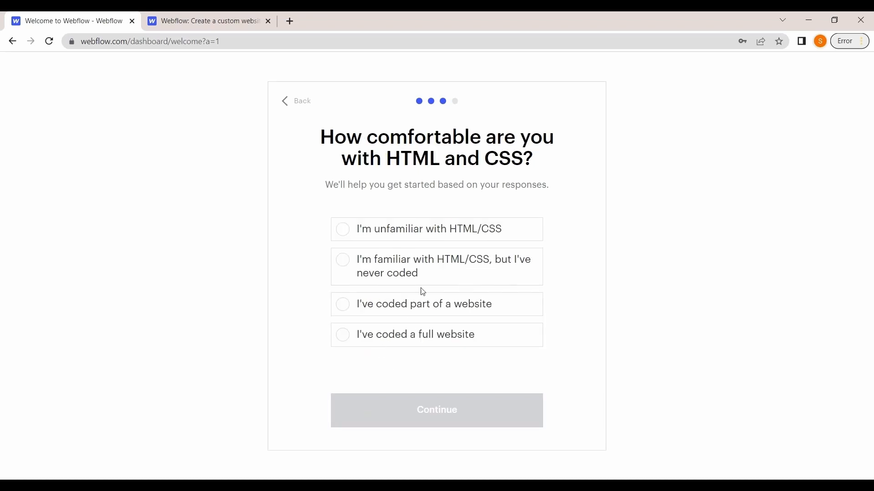
Choose I'm unfamiliar with HTML/CSS and Blog as what to build, then finish onboarding
click(366, 239)
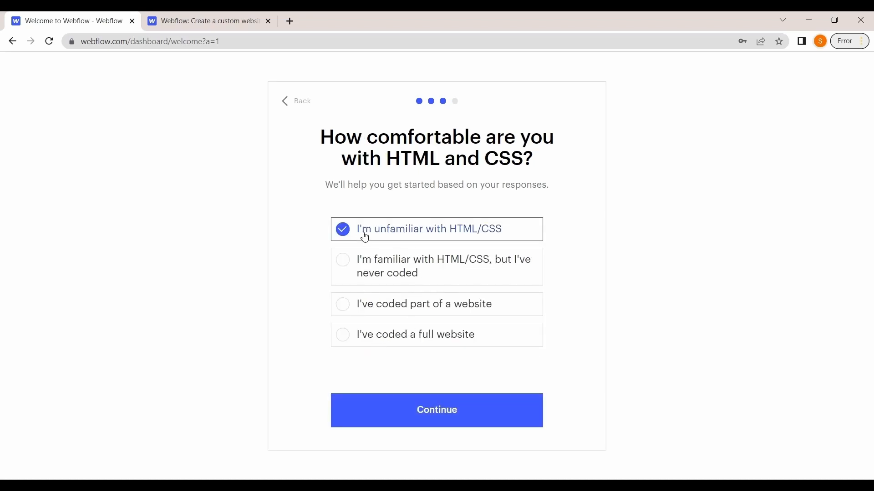
click(374, 415)
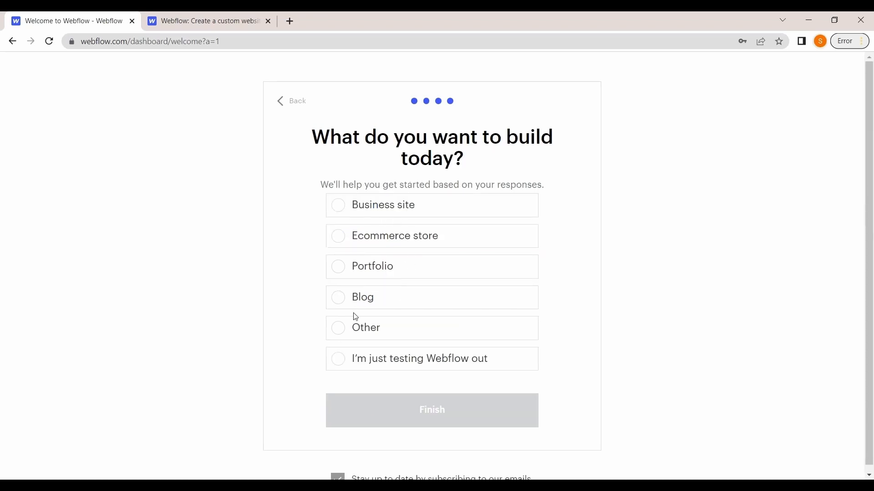
click(359, 302)
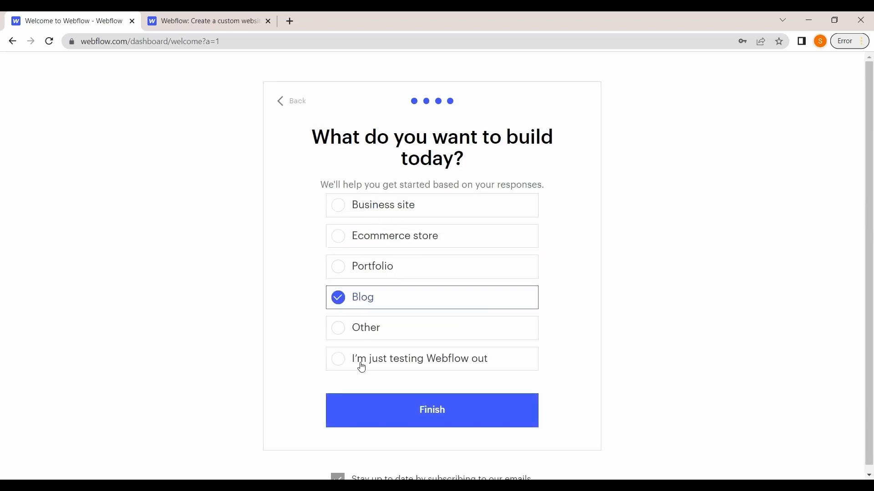
click(367, 409)
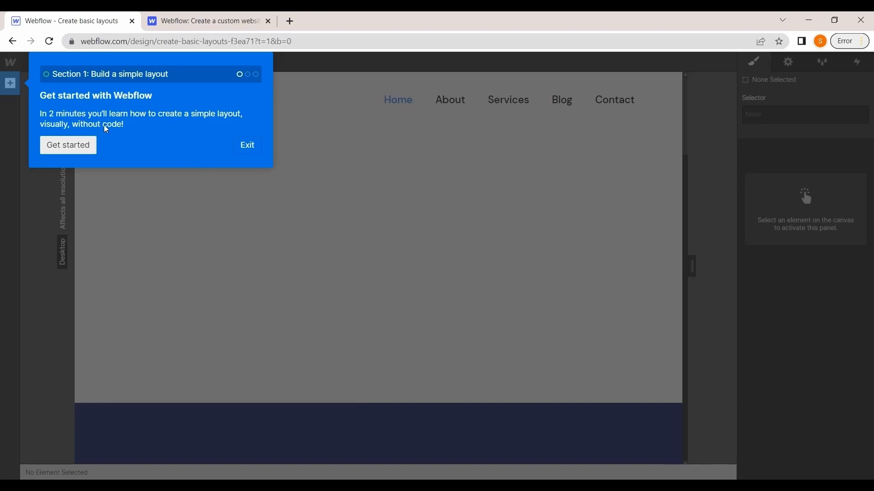
Start the guided layout tutorial and exit it
click(88, 153)
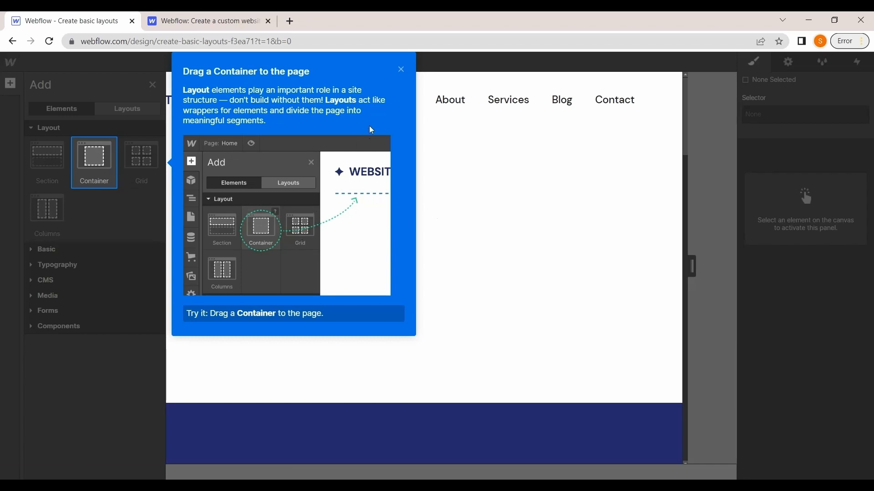
click(403, 74)
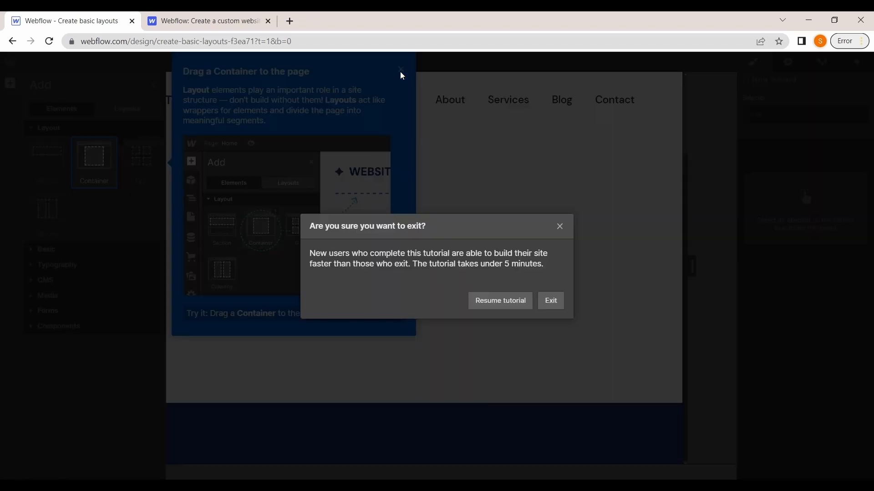
click(551, 301)
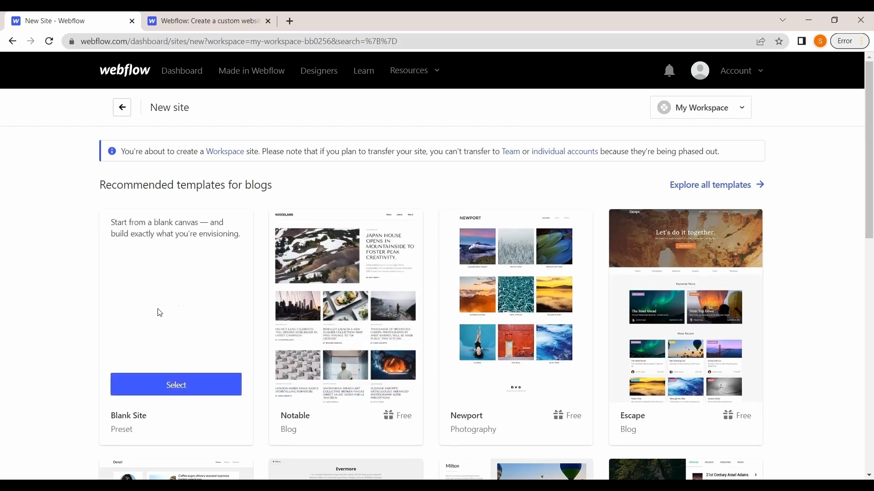
Browse the recommended blog templates and select the Blank Site preset
scroll(506, 372, down, 5)
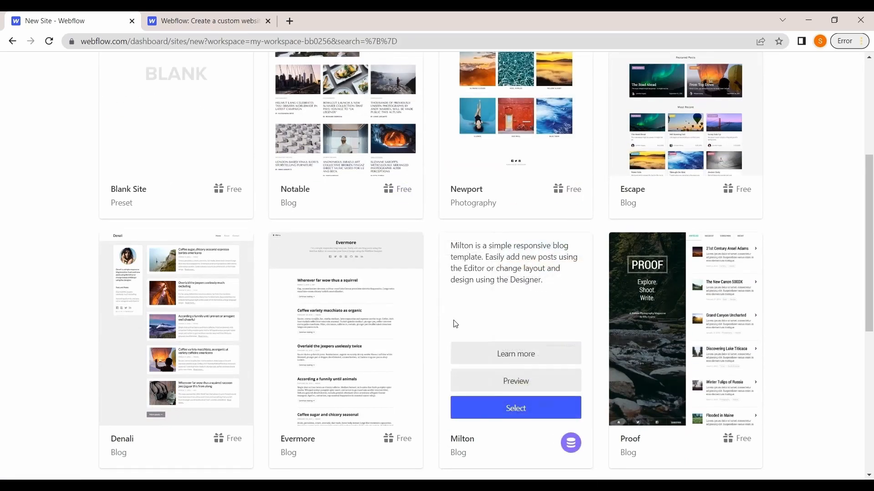
scroll(455, 335, down, 5)
scroll(487, 233, up, 7)
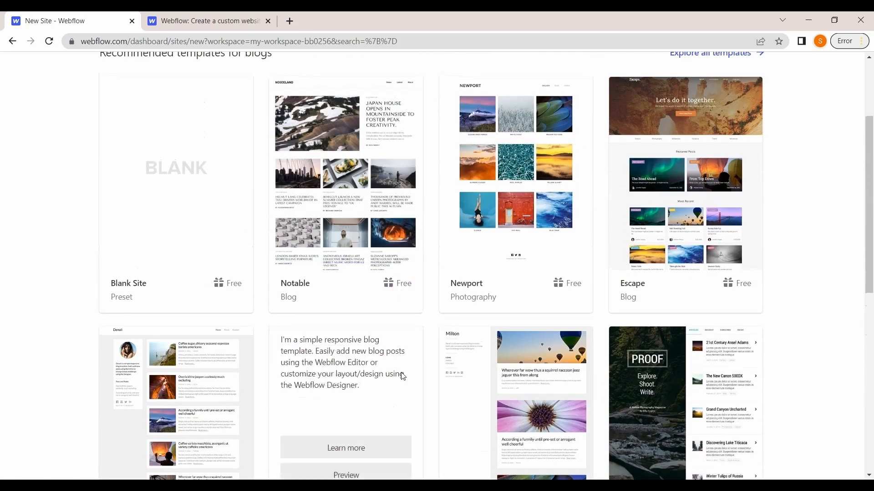
scroll(342, 287, up, 2)
mouse_move(226, 324)
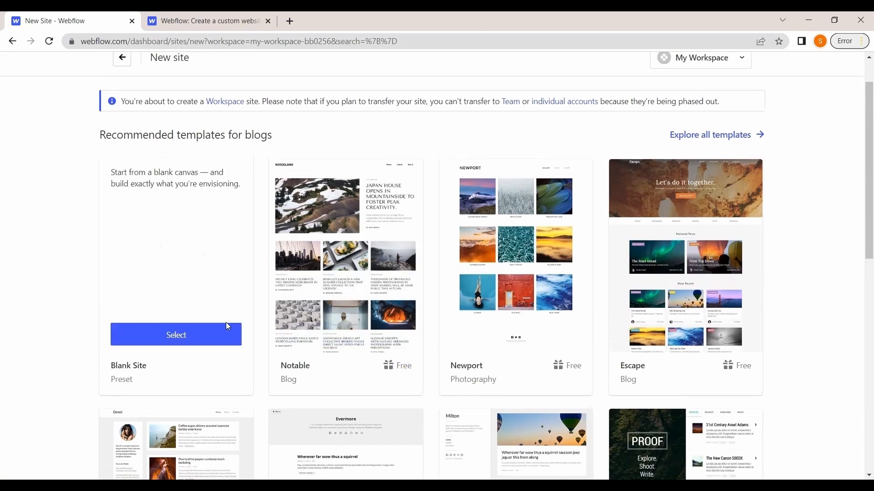
click(171, 337)
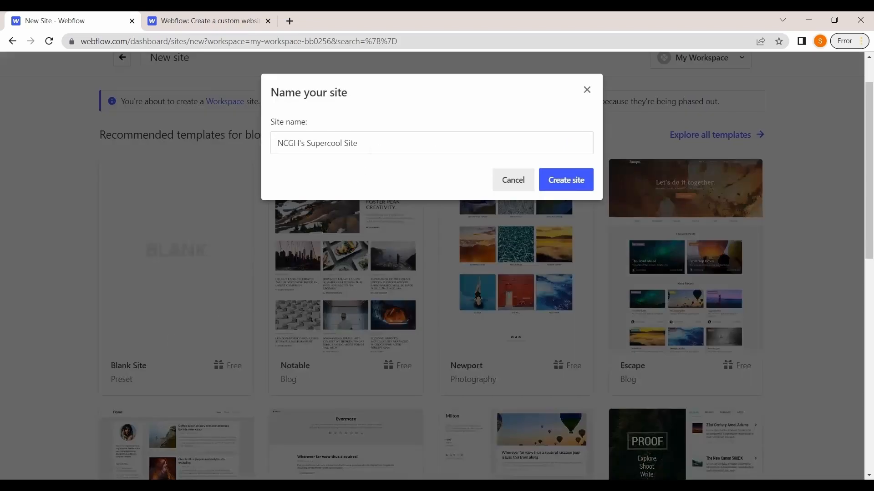
Replace the default site name with DEMO.BLOG and create the site
drag(371, 144, 246, 157)
key(BackSpace)
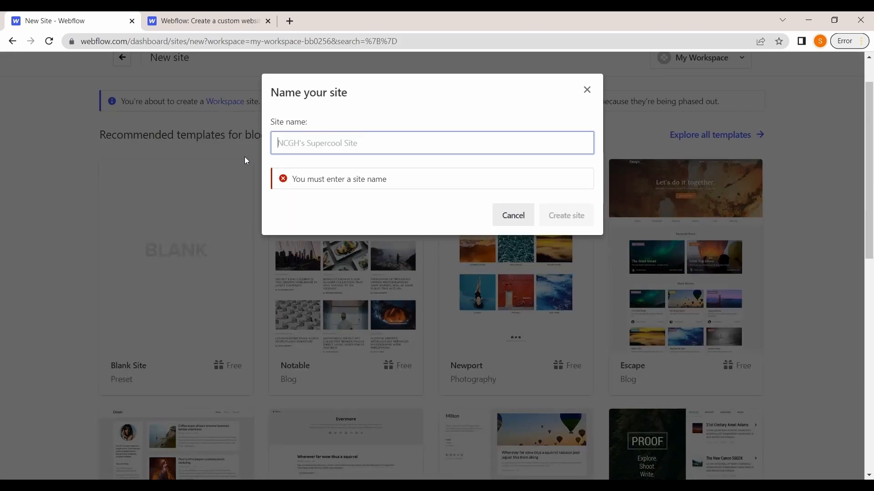
text(DEMO)
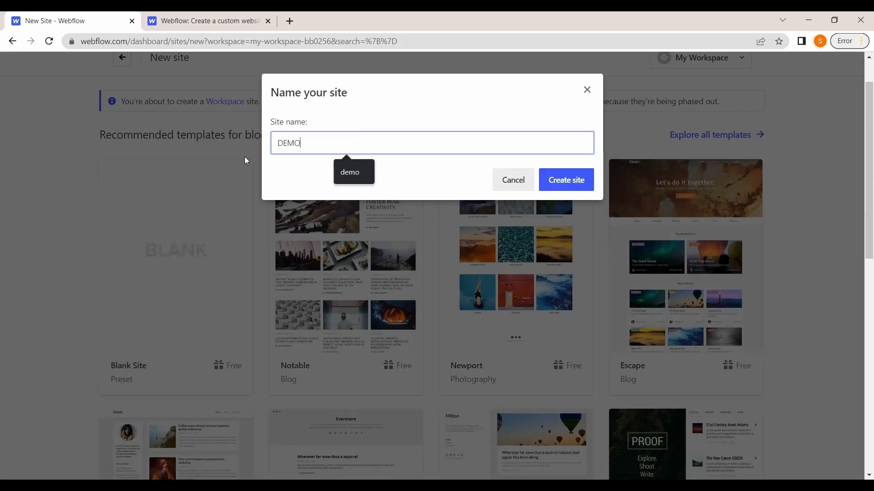
text(.BLO)
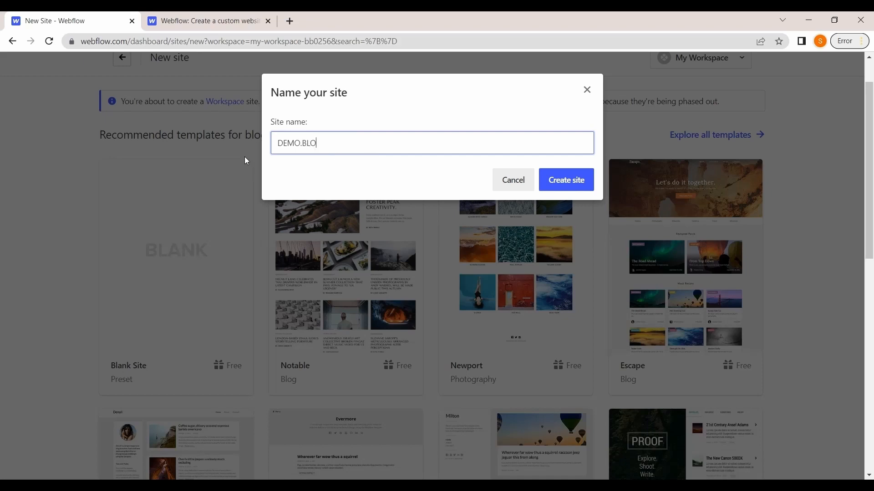
text(G)
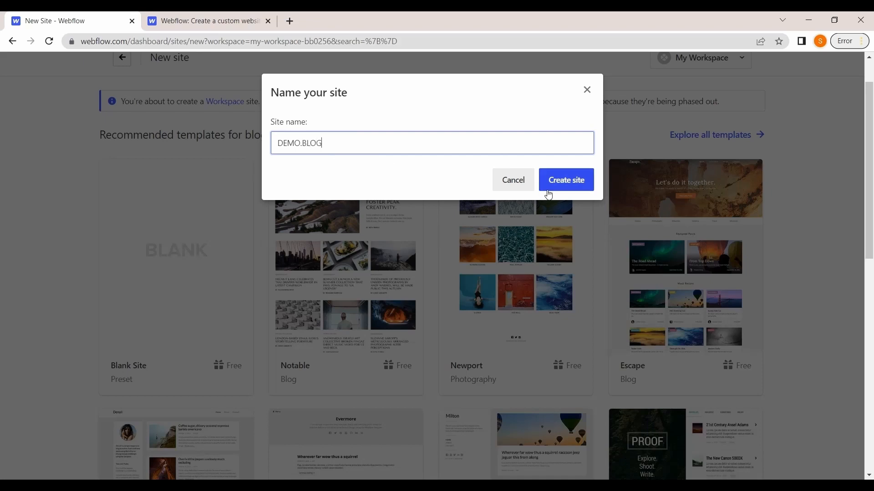
click(550, 193)
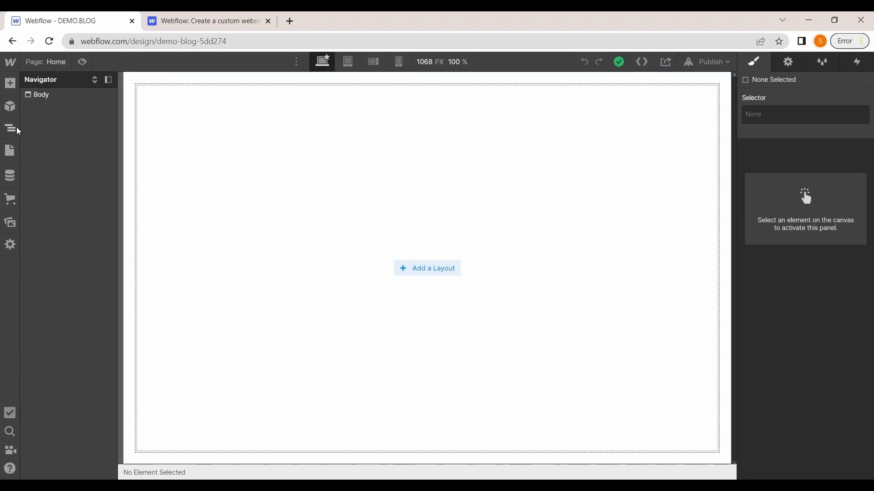
Add a Div Block element to the top of the blank page
click(11, 84)
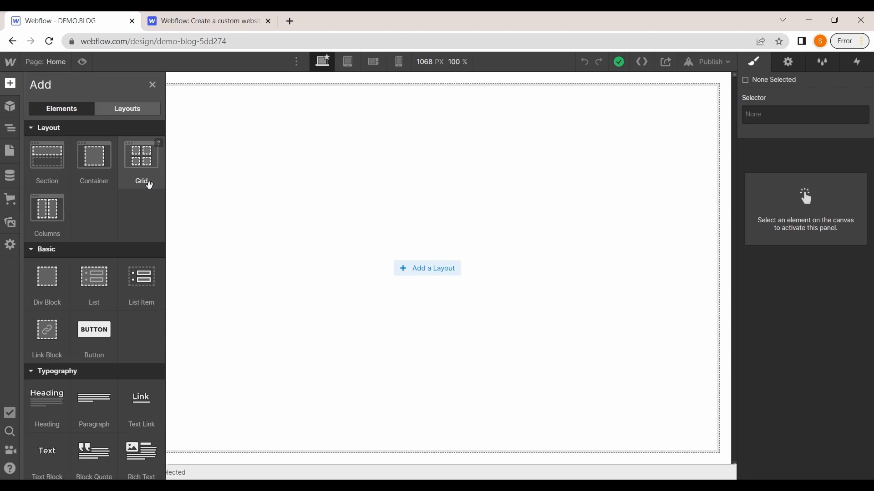
scroll(120, 237, down, 3)
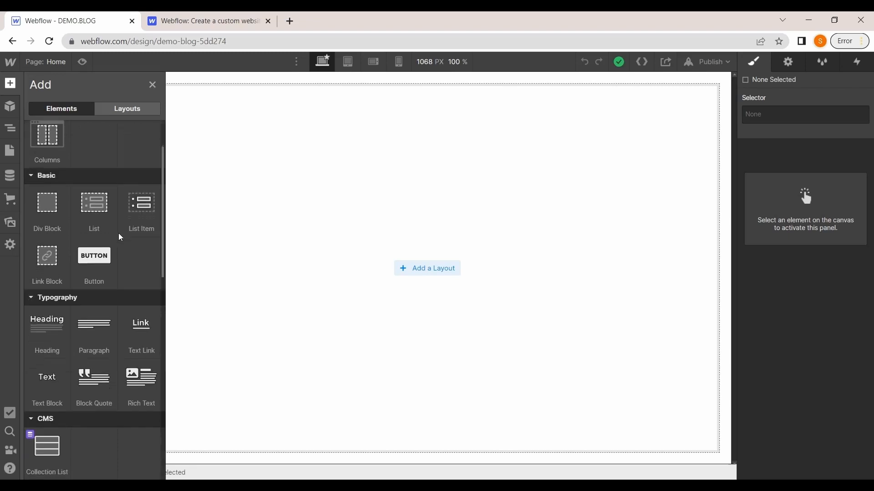
drag(39, 222, 236, 102)
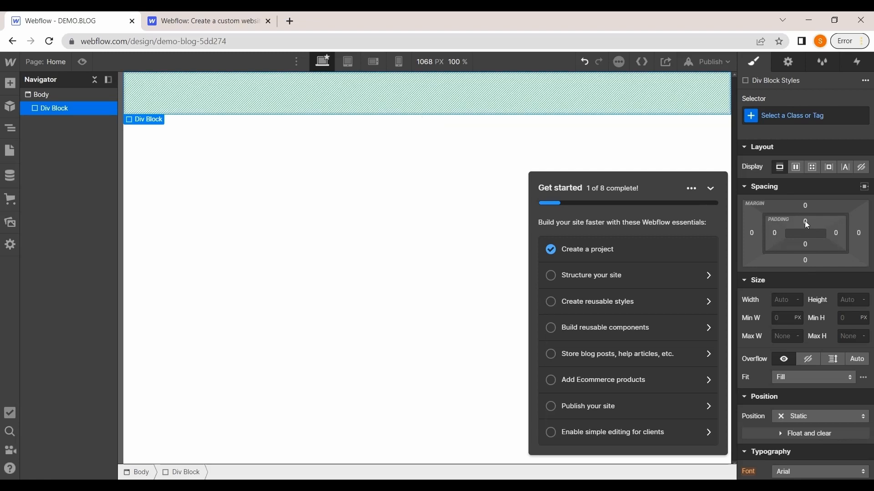
Set the Div Block's left padding to 20 px
click(777, 234)
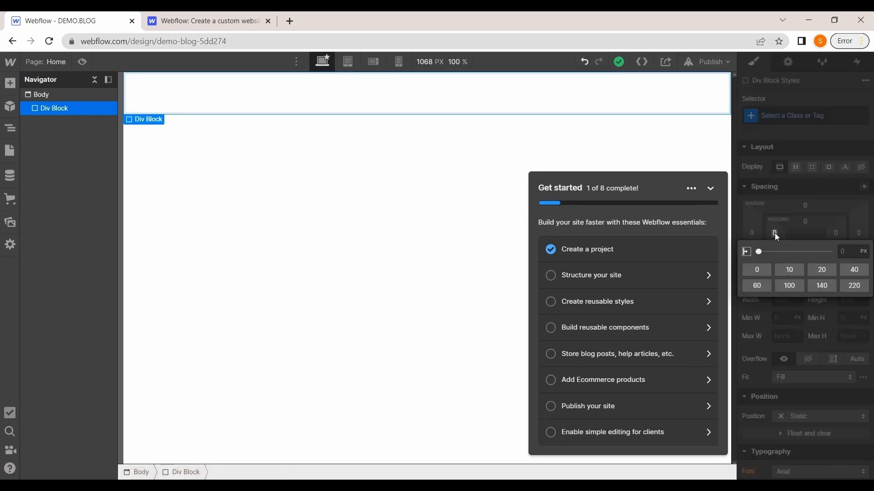
click(774, 233)
text(20)
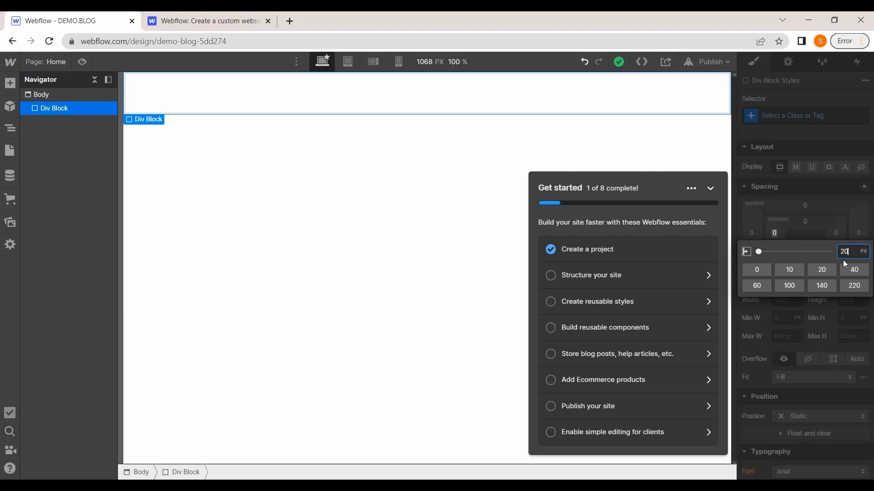
click(827, 229)
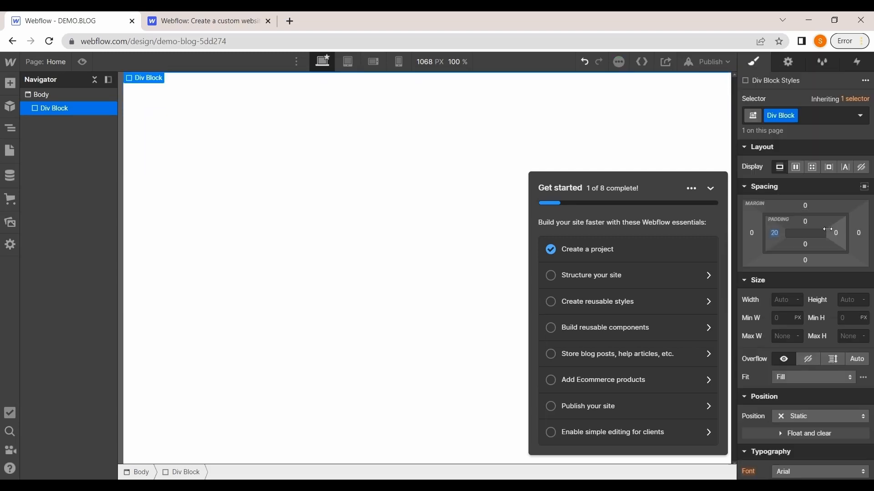
Select the Div Block and set its right padding to 20 px
click(151, 103)
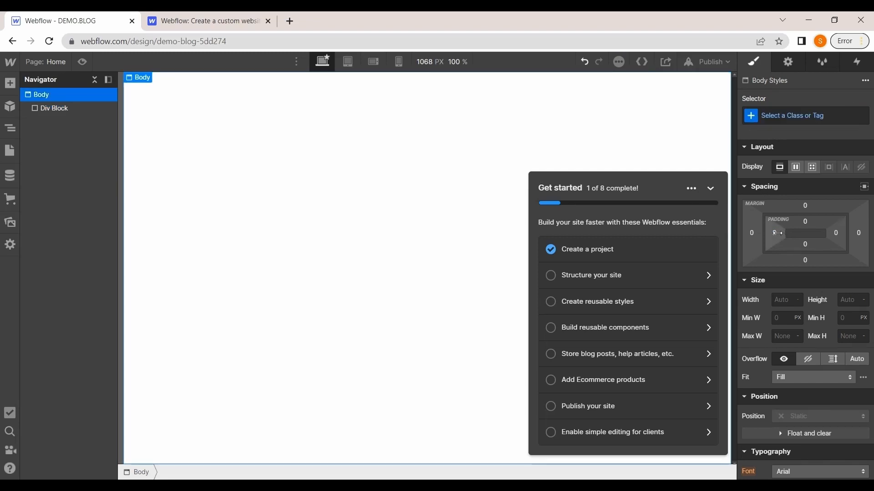
click(57, 108)
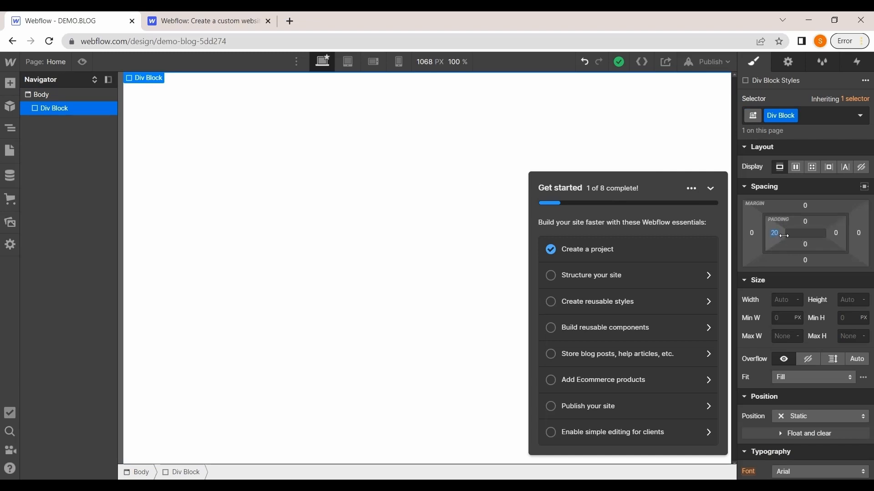
click(838, 231)
click(801, 241)
click(835, 233)
text(20)
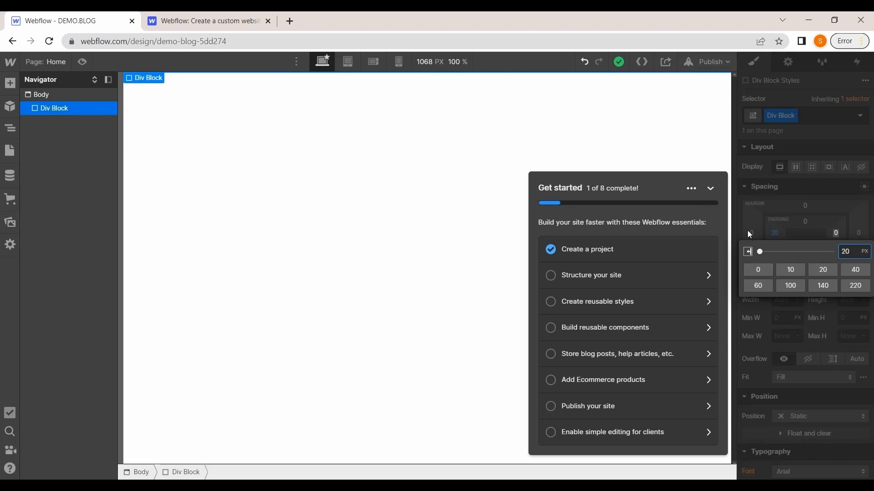
key(Return)
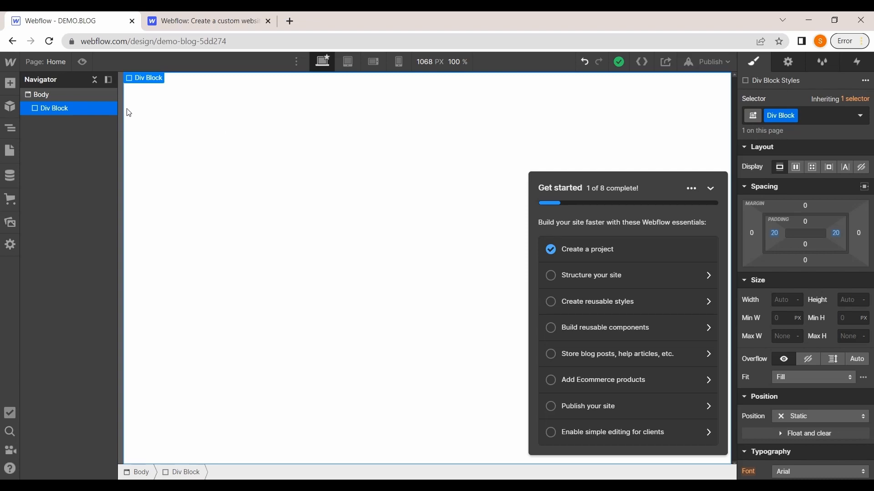
Add an Image element inside the Div Block from the Media elements
click(11, 83)
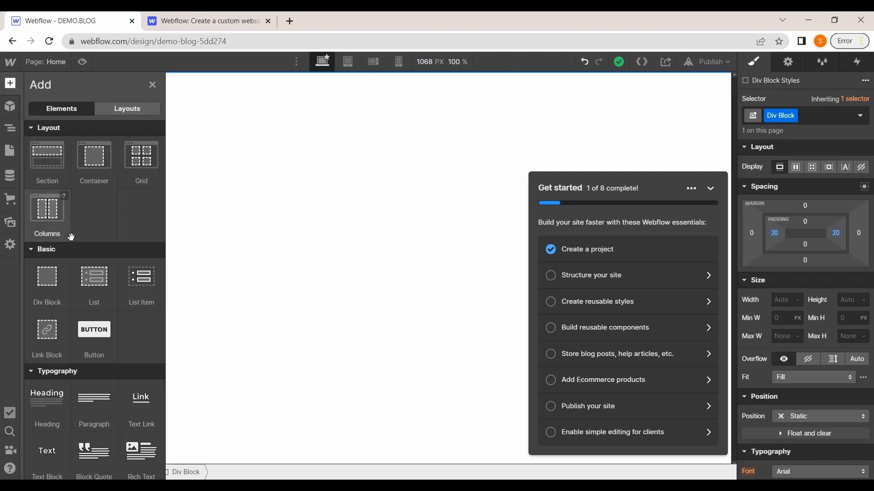
scroll(72, 238, down, 2)
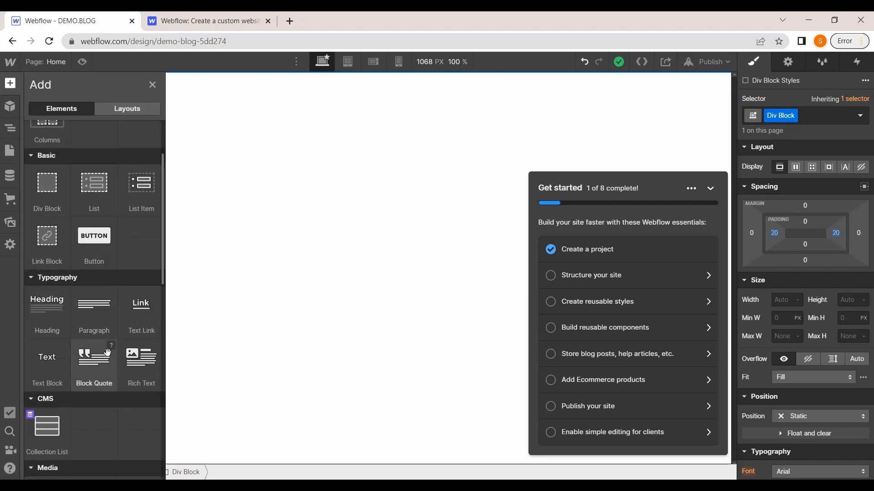
scroll(108, 352, down, 1)
scroll(65, 332, down, 2)
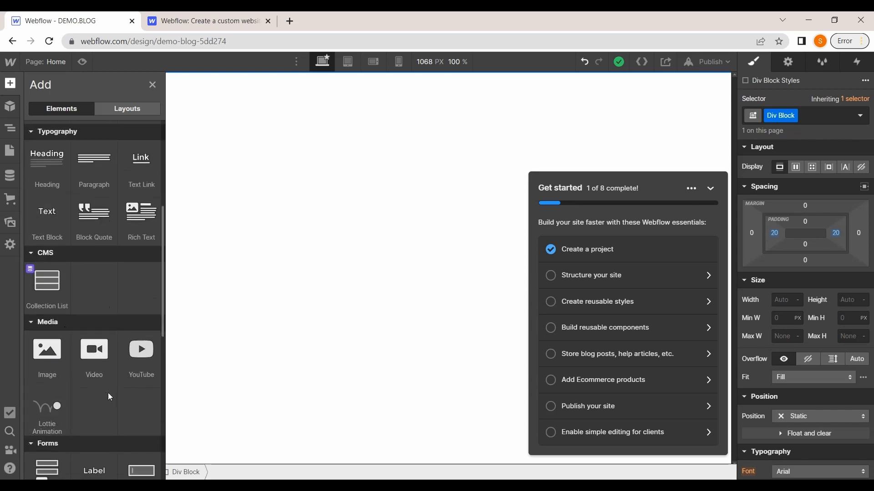
click(44, 356)
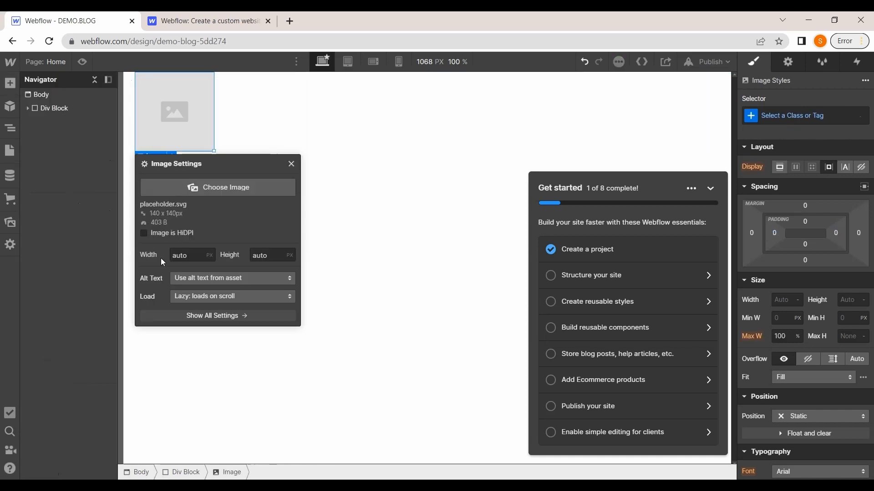
Upload all four images th (1), th (2), th (3) and th from the images folder as the image source
click(217, 189)
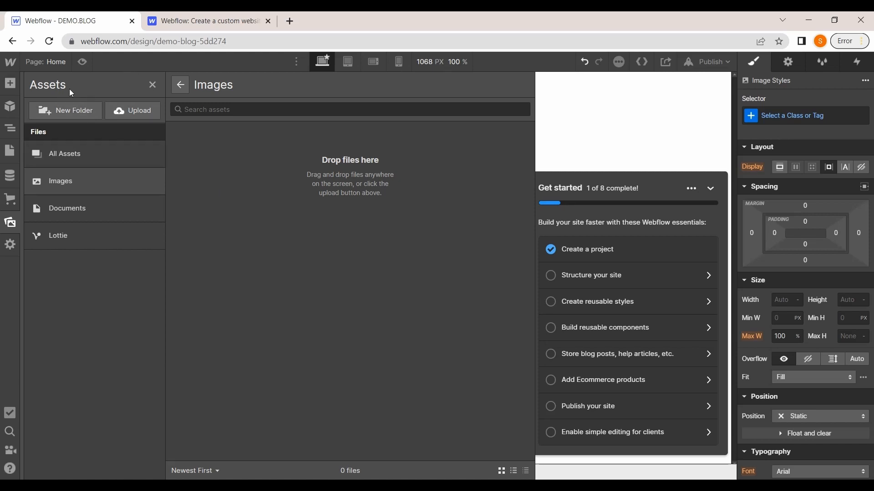
click(140, 111)
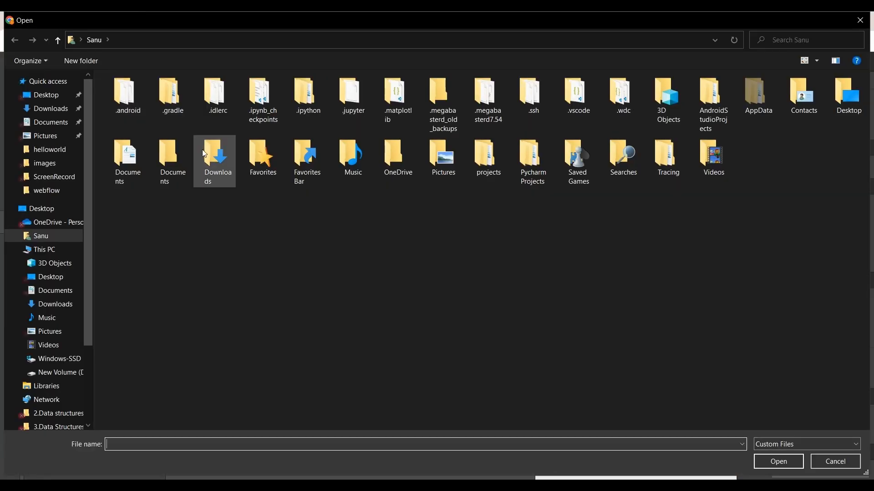
click(40, 163)
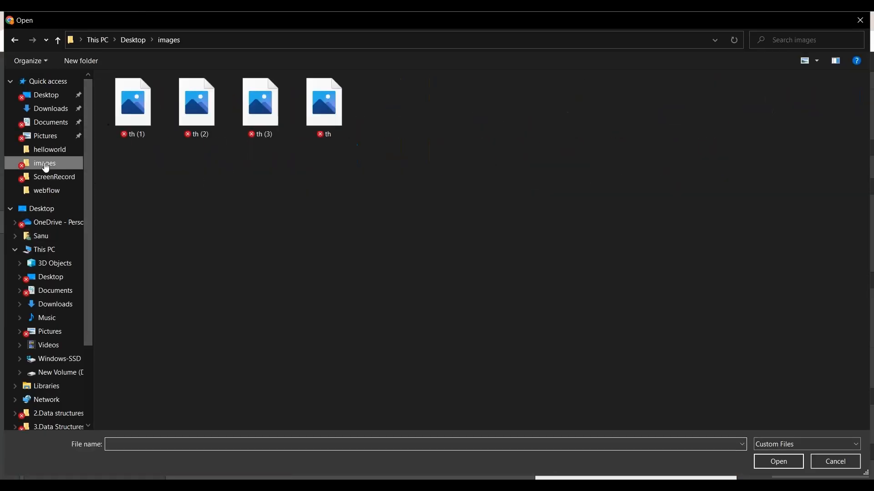
click(134, 109)
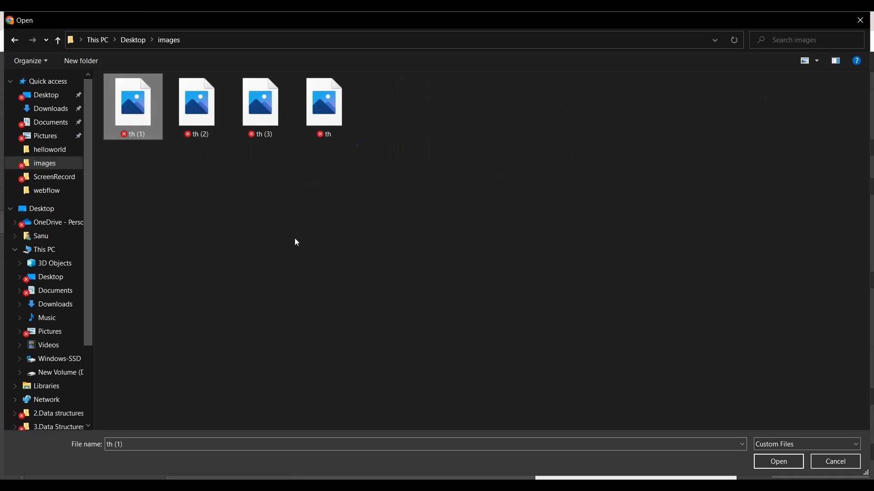
drag(144, 166, 322, 103)
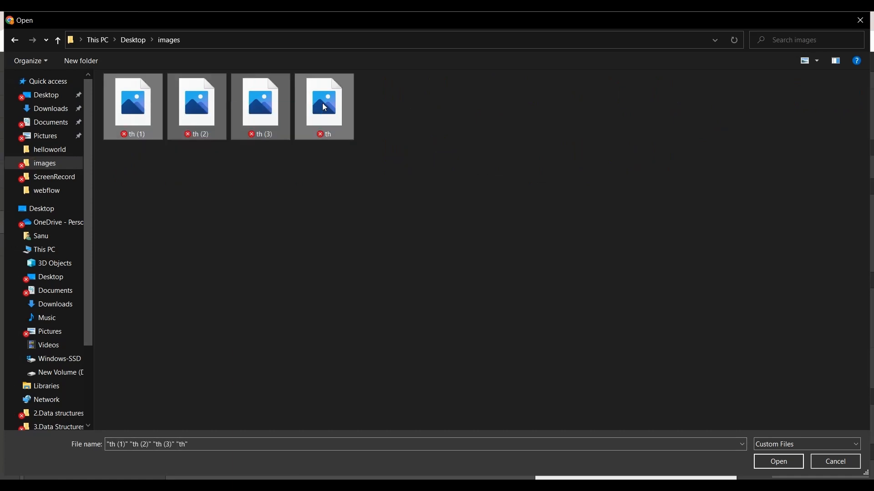
click(778, 462)
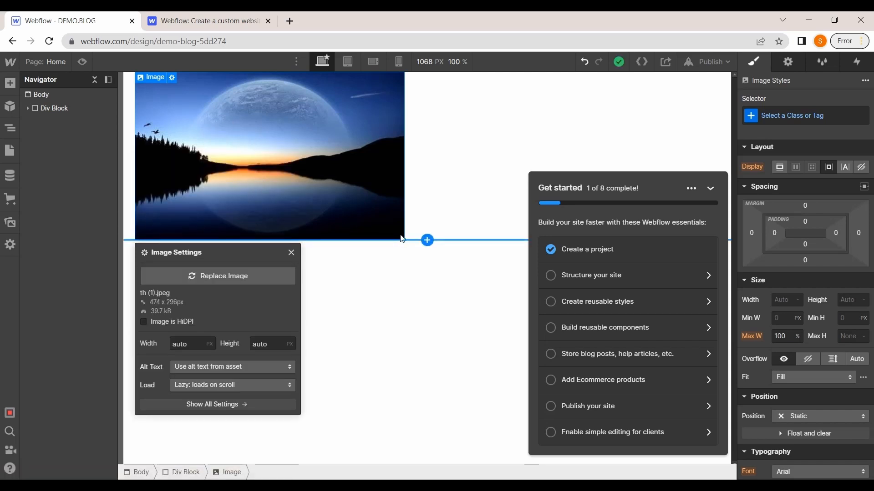
Set the image's width to 200 px and height to 100 px in its image settings
click(189, 347)
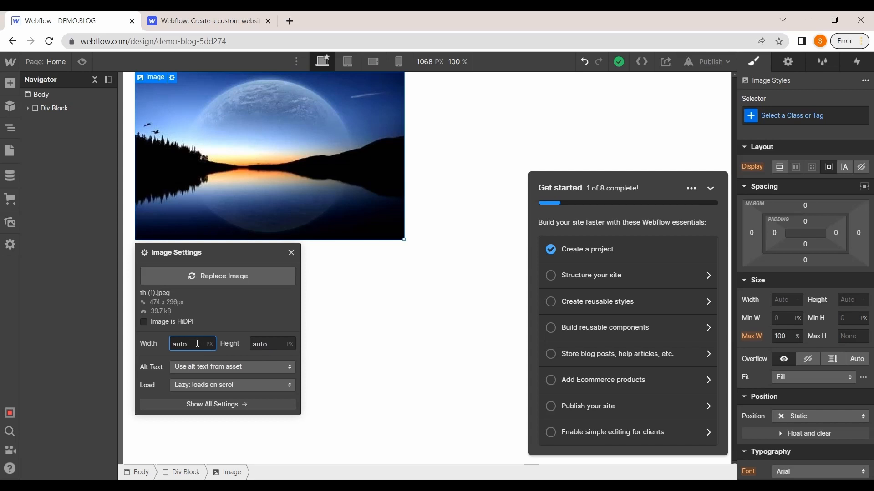
drag(197, 346, 168, 345)
text(200)
key(Tab)
key(shift+Left)
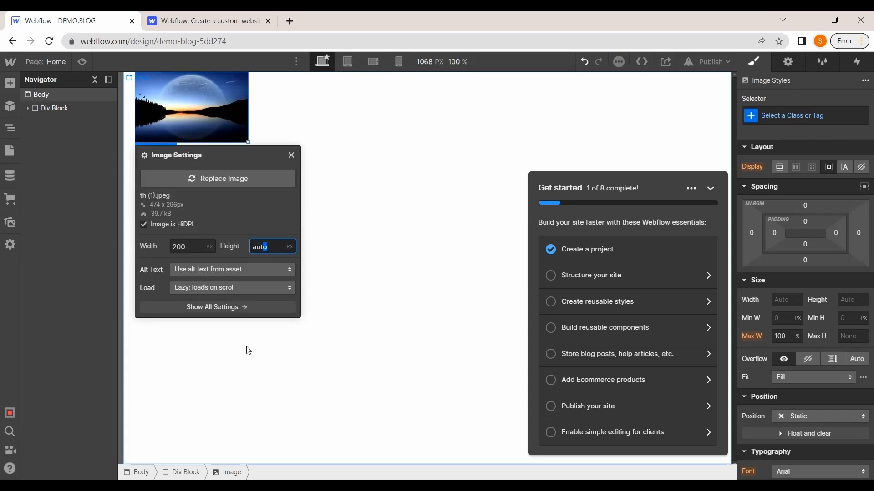
double_click(273, 247)
text(100)
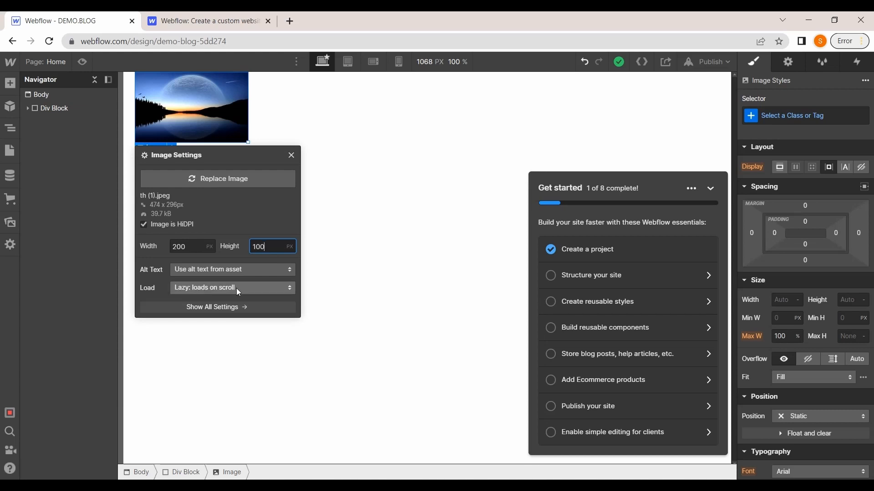
key(Return)
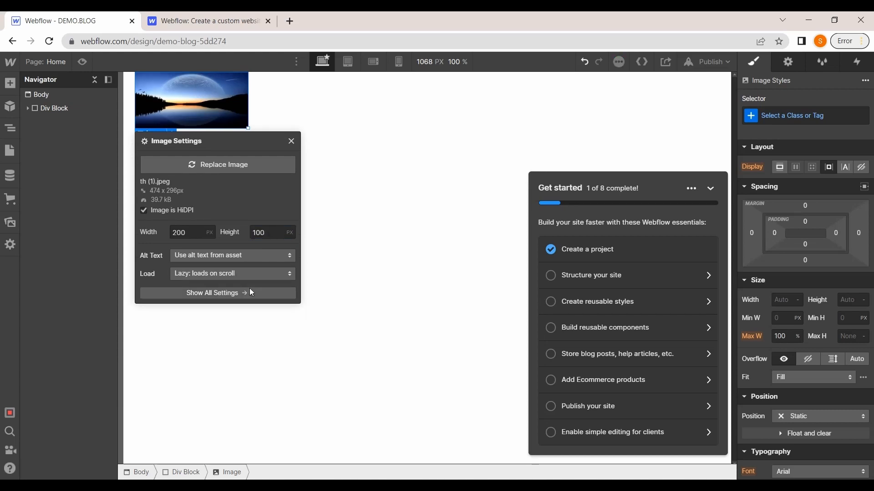
click(289, 273)
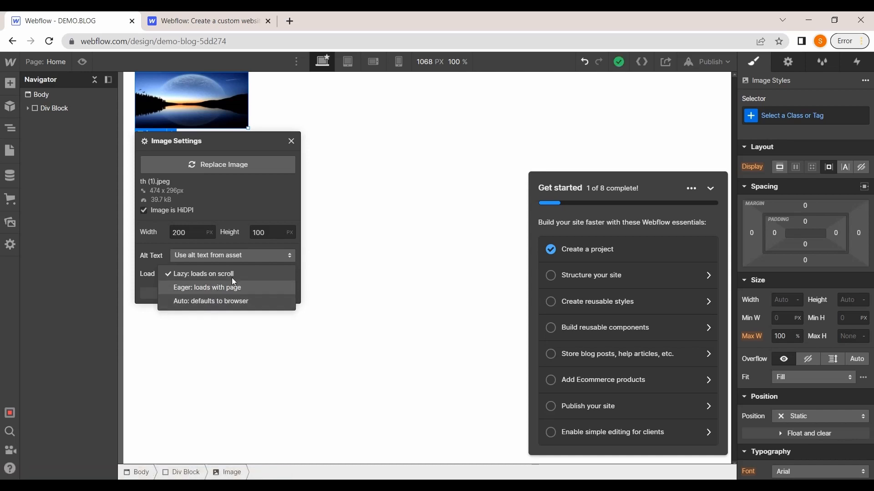
click(209, 275)
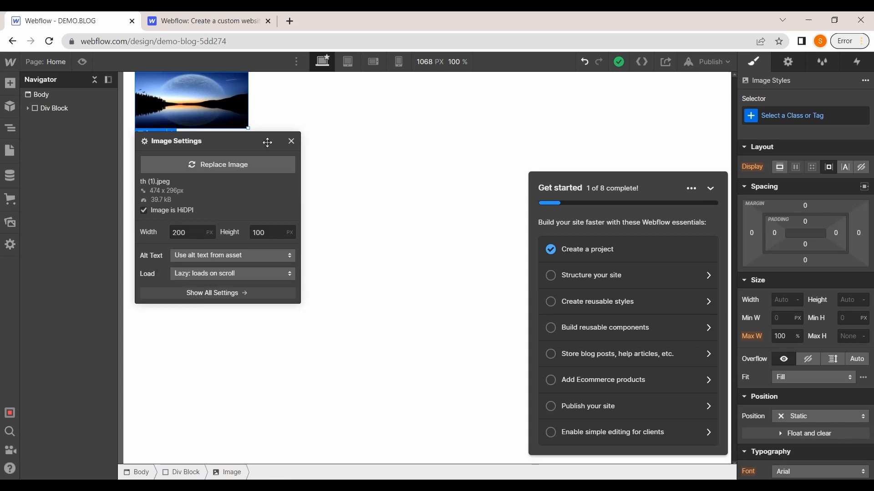
click(214, 345)
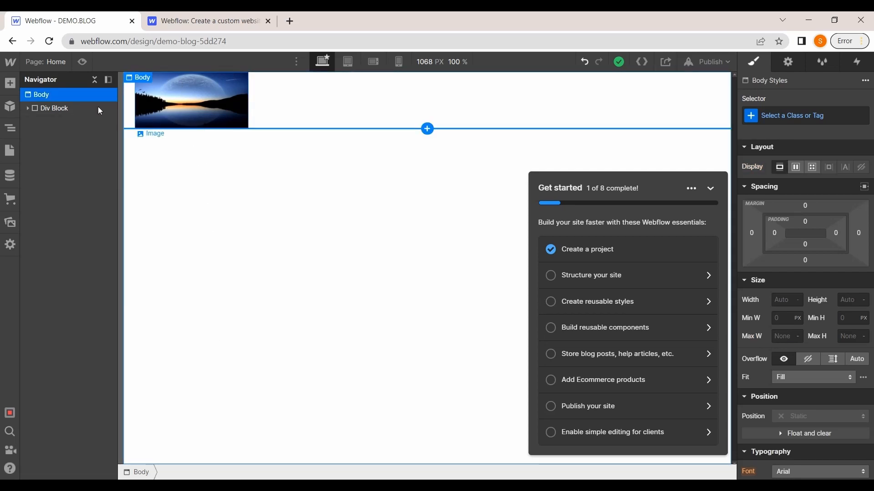
Add a Button to the page and move it into the Div Block before the image
click(10, 83)
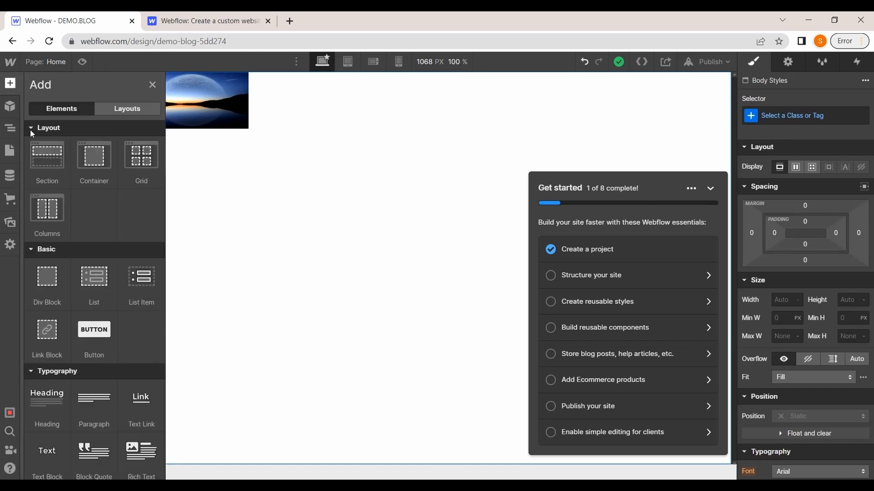
scroll(96, 212, down, 4)
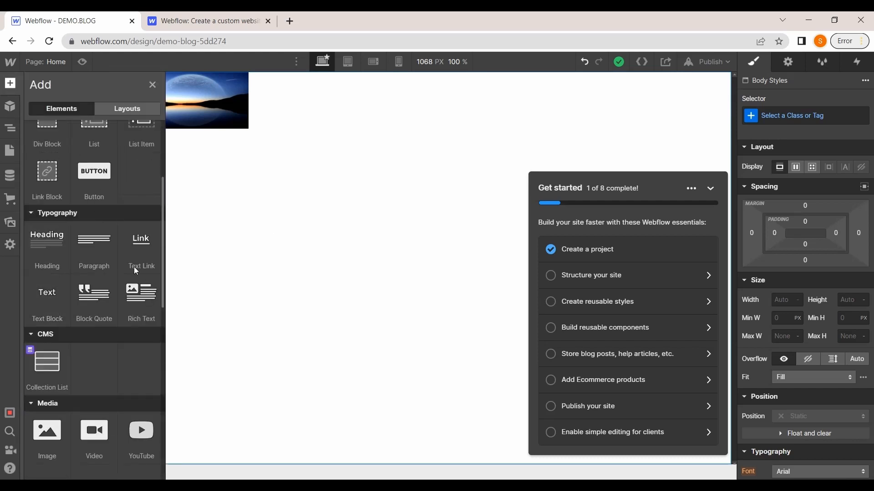
scroll(85, 330, down, 3)
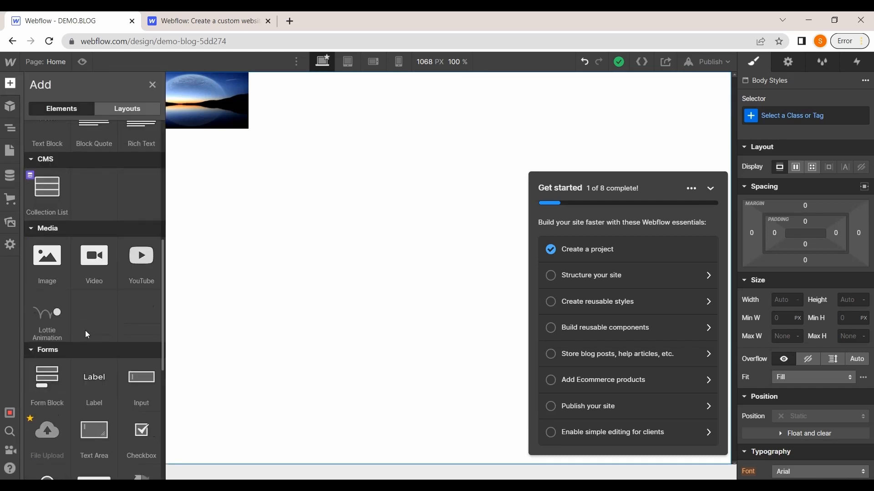
scroll(110, 332, up, 6)
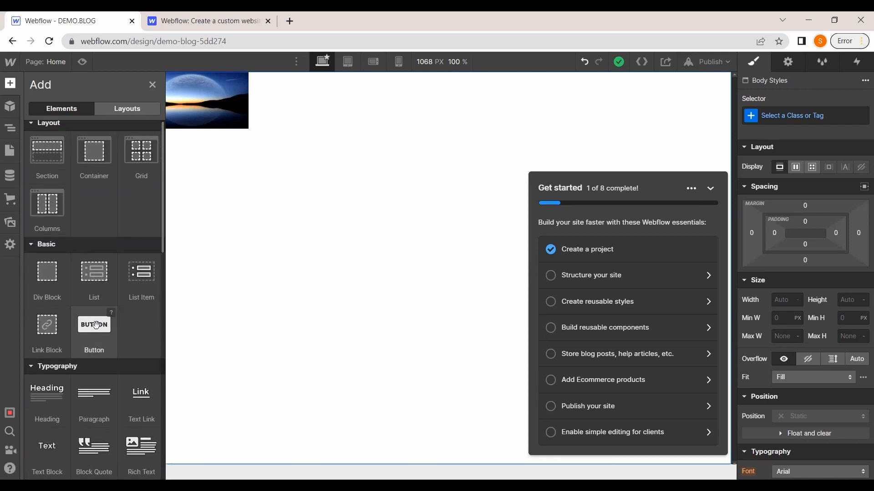
drag(95, 325, 244, 250)
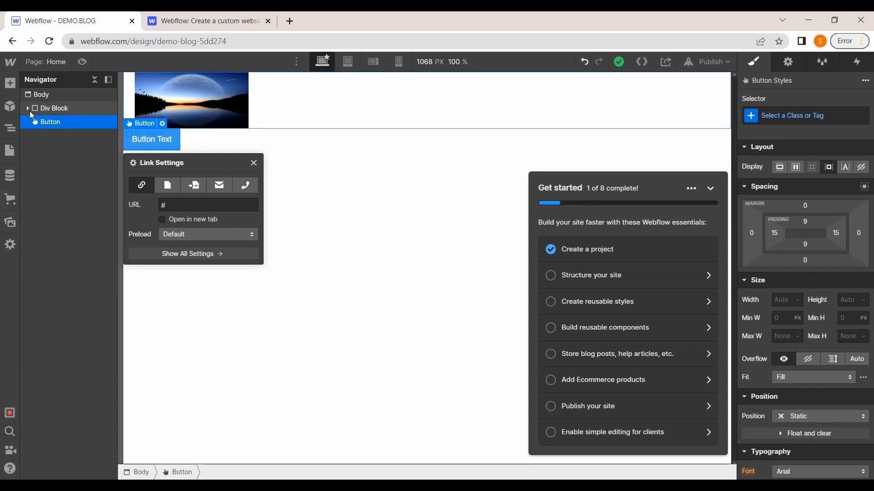
click(38, 122)
mouse_move(38, 122)
mouse_down()
mouse_move(42, 109)
mouse_move(48, 113)
mouse_up()
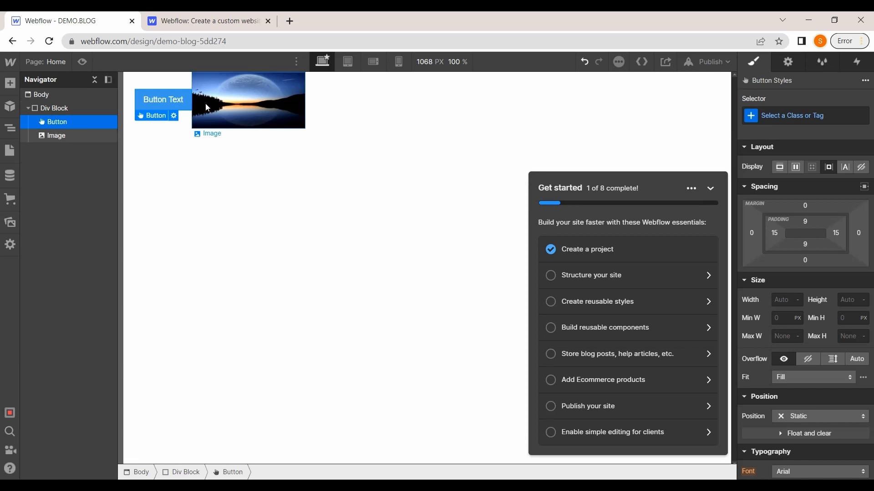
Set the button's border radius to 9 px
scroll(803, 206, down, 7)
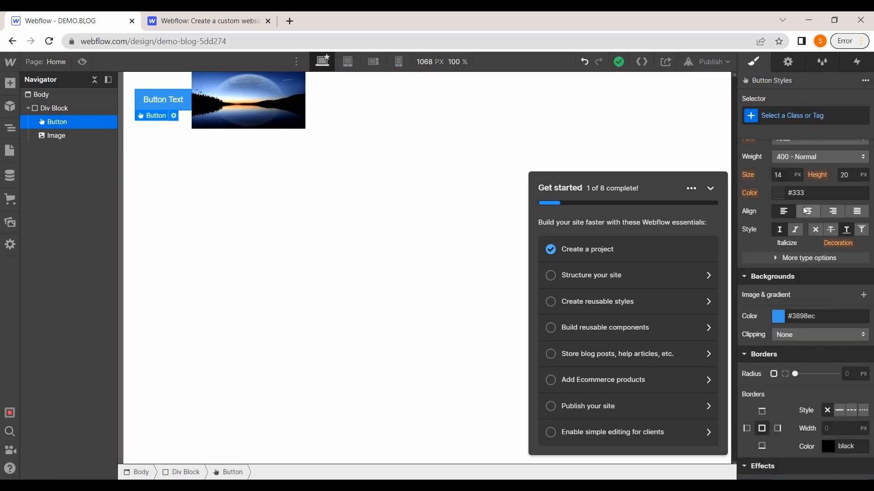
scroll(803, 207, up, 2)
scroll(803, 207, down, 1)
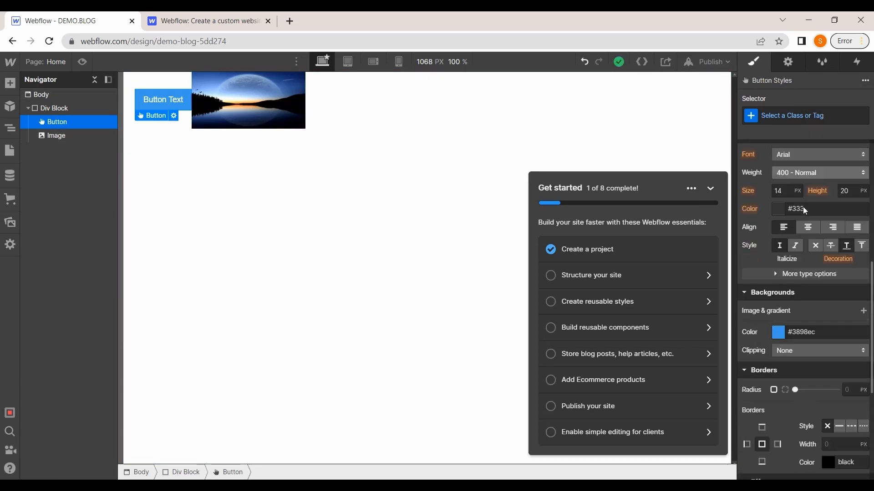
scroll(803, 206, down, 3)
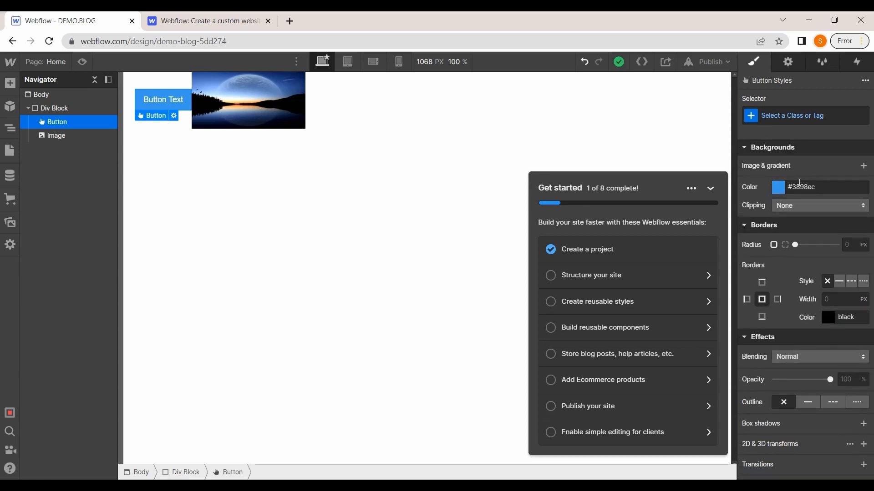
scroll(810, 236, down, 1)
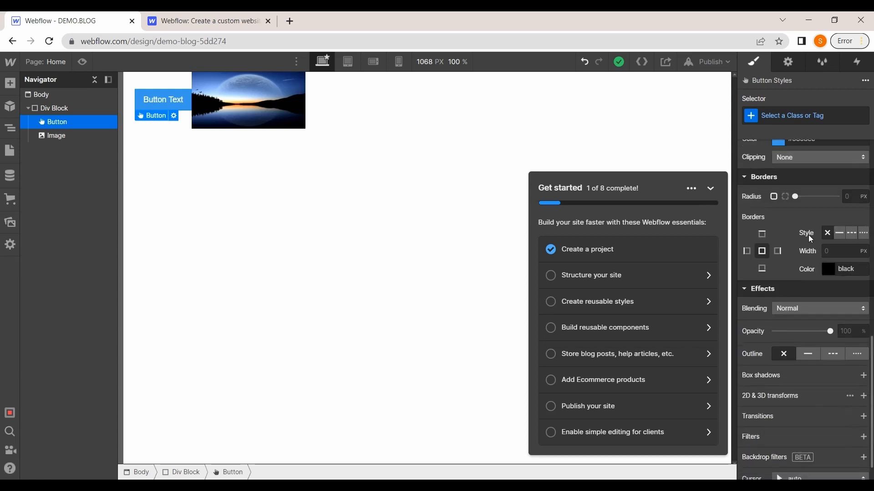
drag(794, 196, 812, 204)
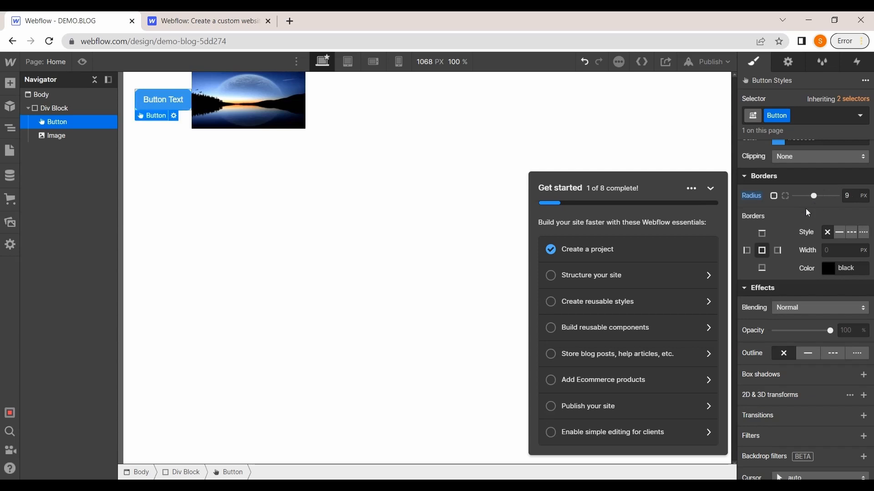
scroll(805, 215, down, 1)
Set the Div Block's display to flex with its children justified space-between
click(351, 100)
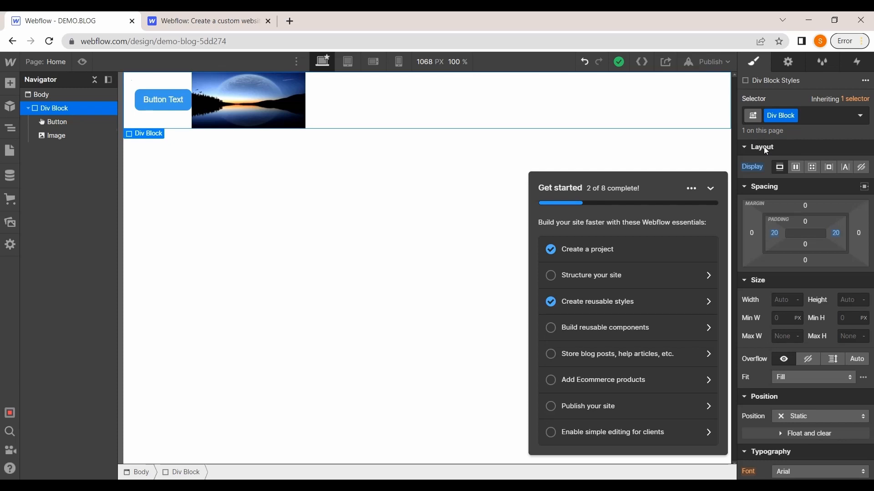
scroll(766, 149, down, 1)
scroll(766, 149, up, 1)
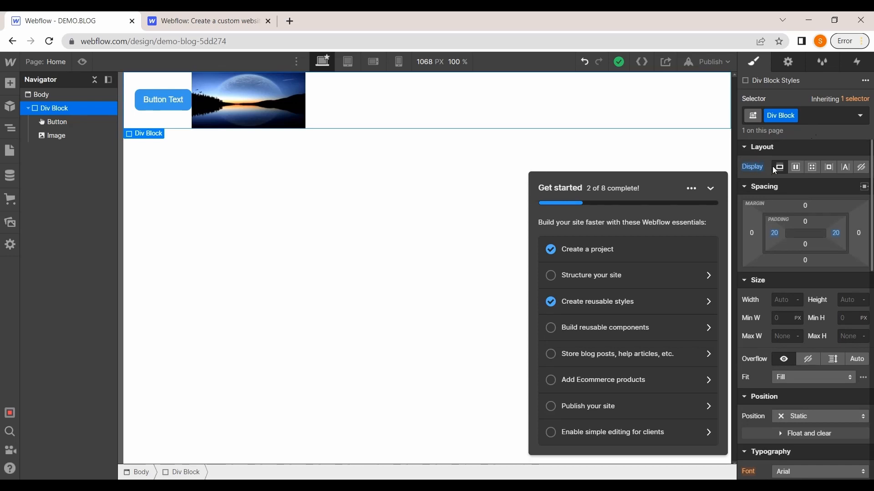
click(795, 168)
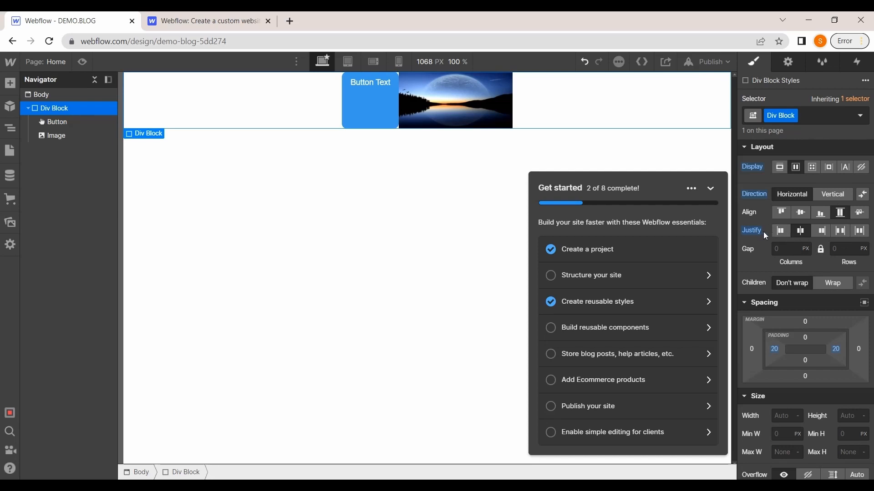
click(840, 231)
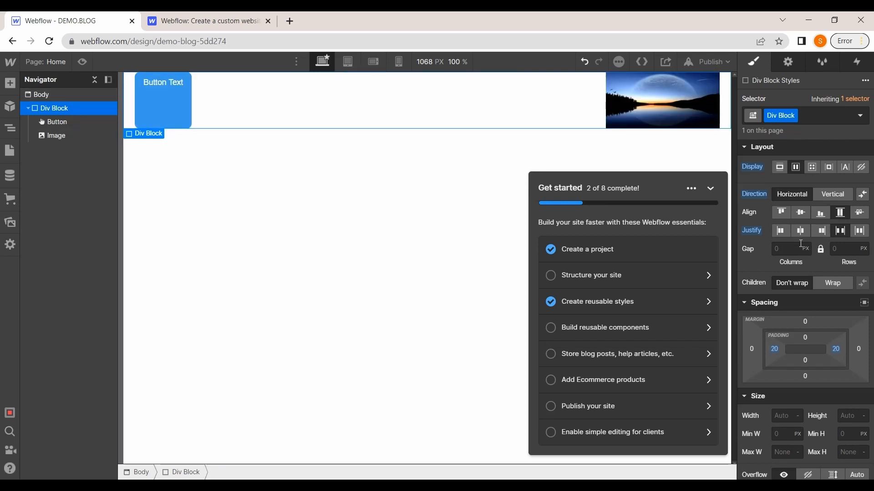
Justify the Div Block's children with space-around distribution
click(858, 235)
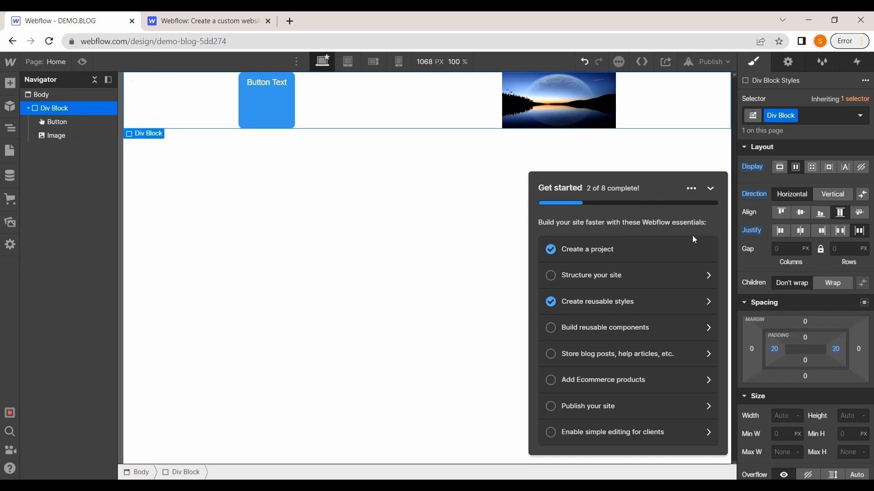
scroll(779, 292, down, 1)
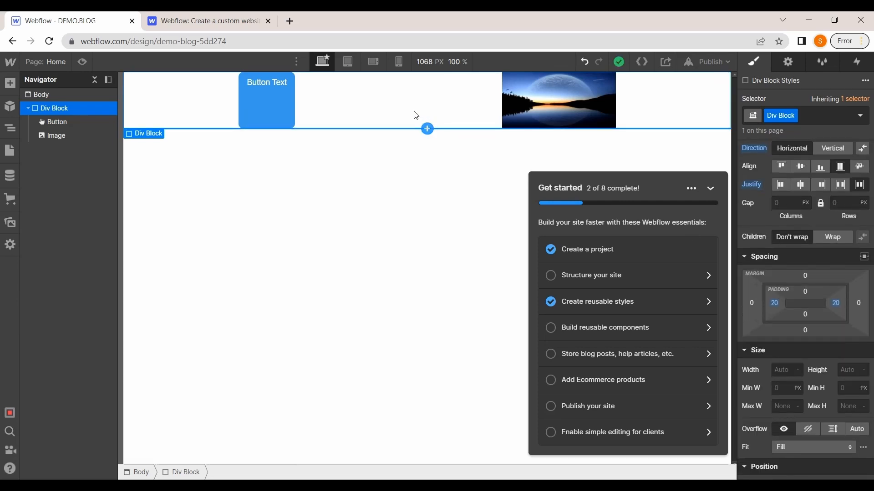
scroll(780, 285, down, 1)
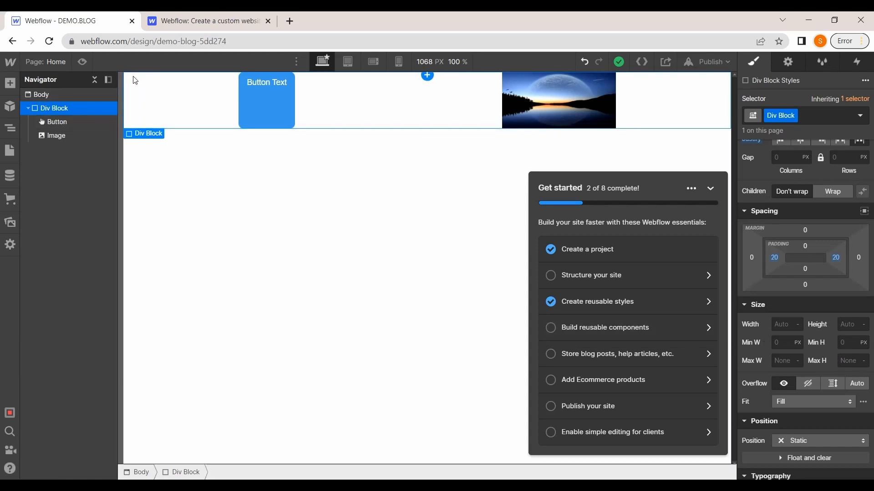
Set the Body's background color to the dark shade #1a1818
click(42, 98)
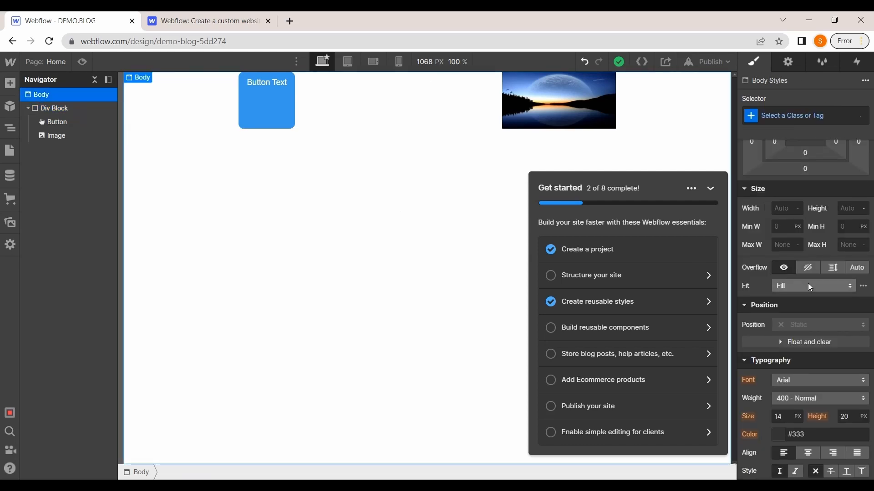
scroll(808, 283, down, 5)
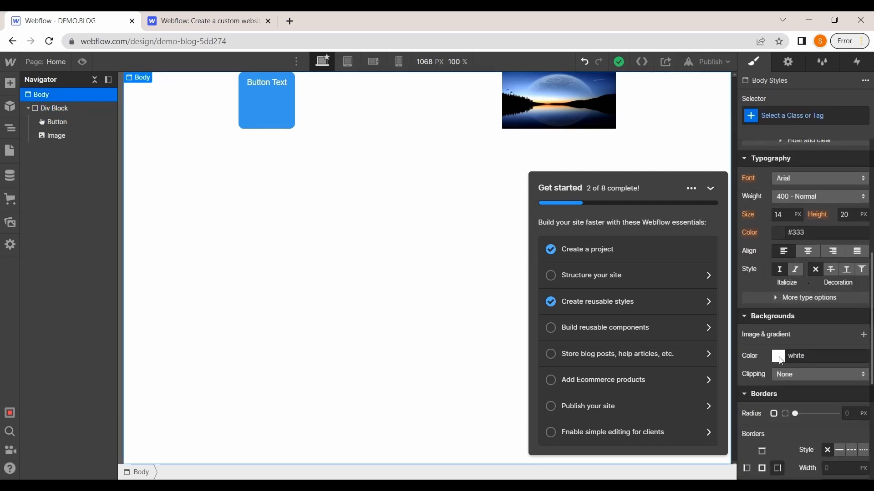
click(779, 358)
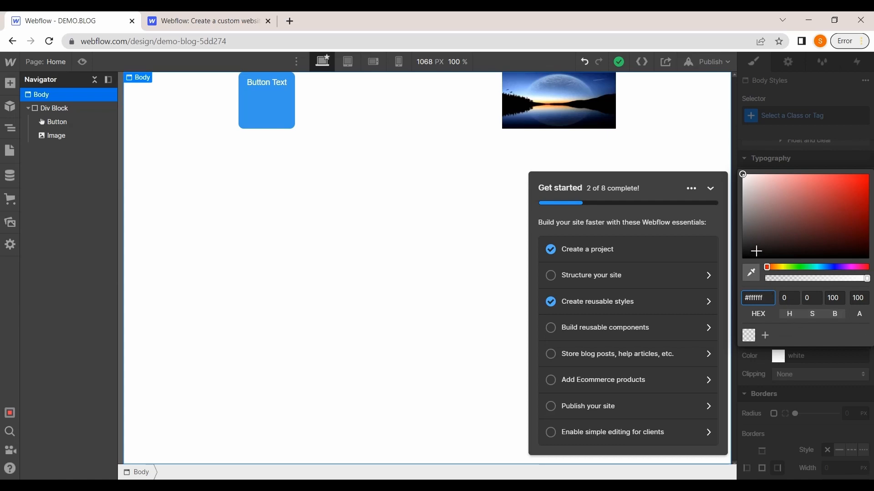
mouse_move(757, 251)
mouse_down()
mouse_move(786, 240)
mouse_move(796, 222)
mouse_move(809, 236)
mouse_move(764, 211)
mouse_move(753, 144)
mouse_move(751, 251)
mouse_up()
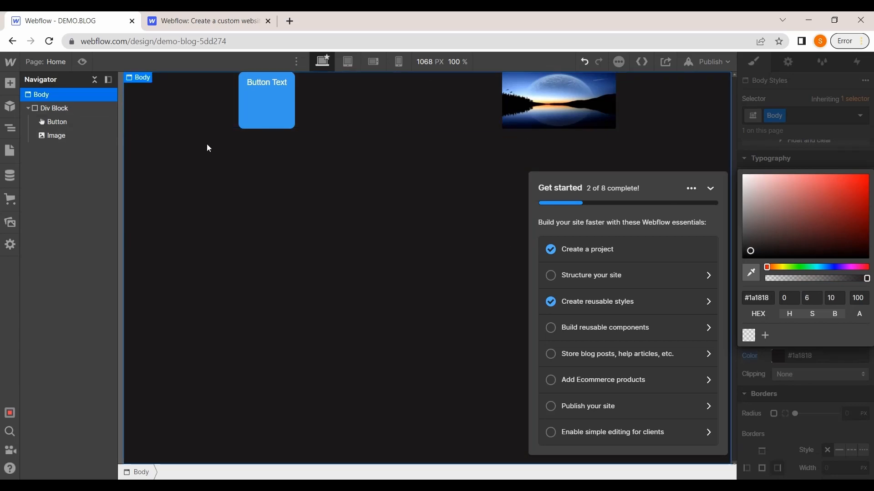
Add a Grid element to the page body
click(13, 86)
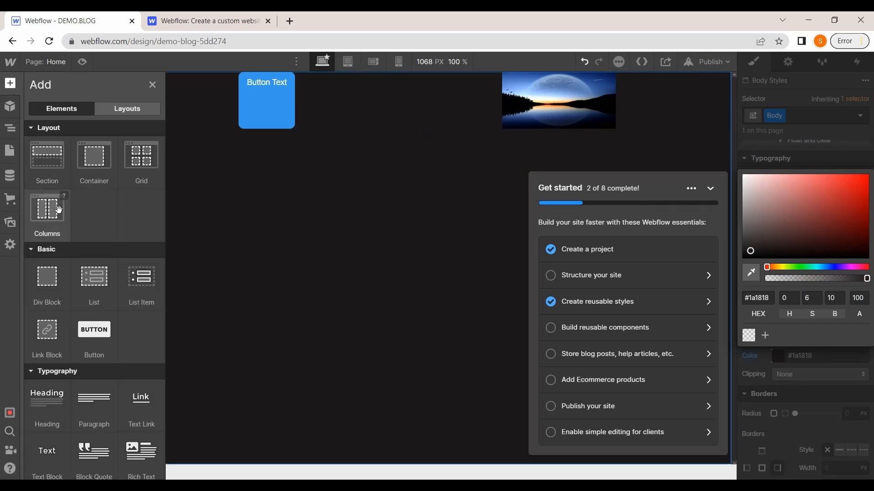
click(137, 168)
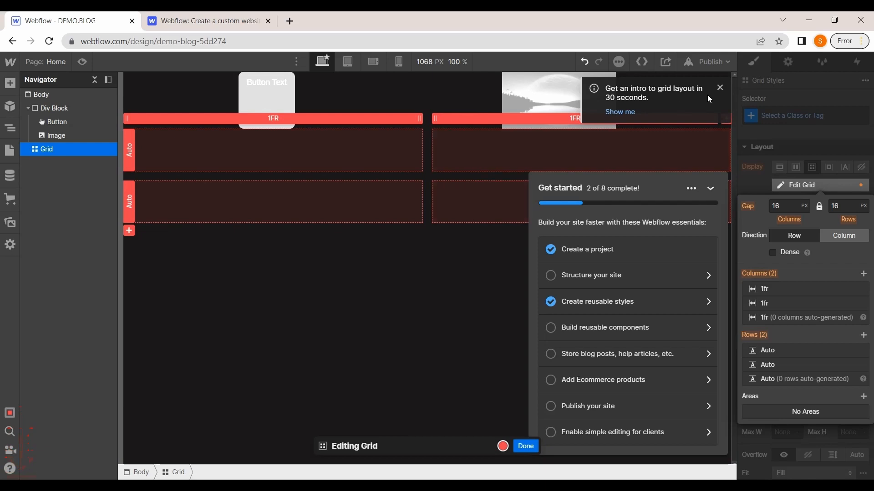
click(720, 89)
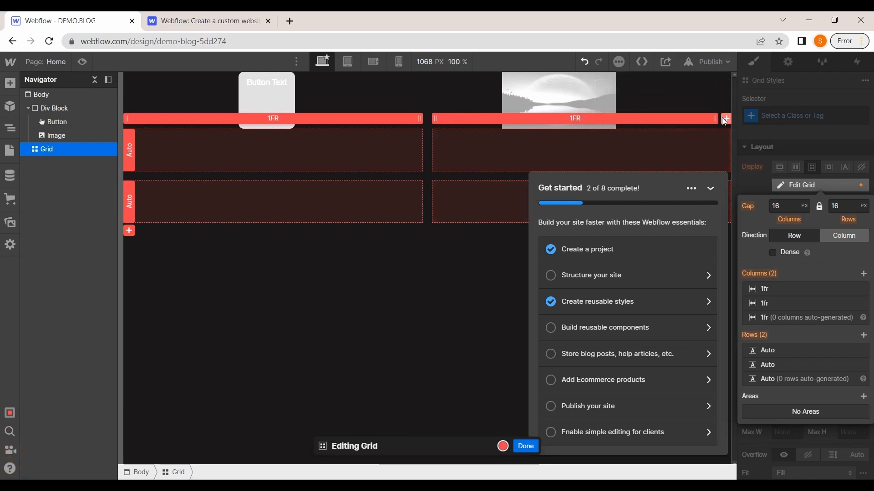
Add three more columns and two more rows to the grid
click(725, 119)
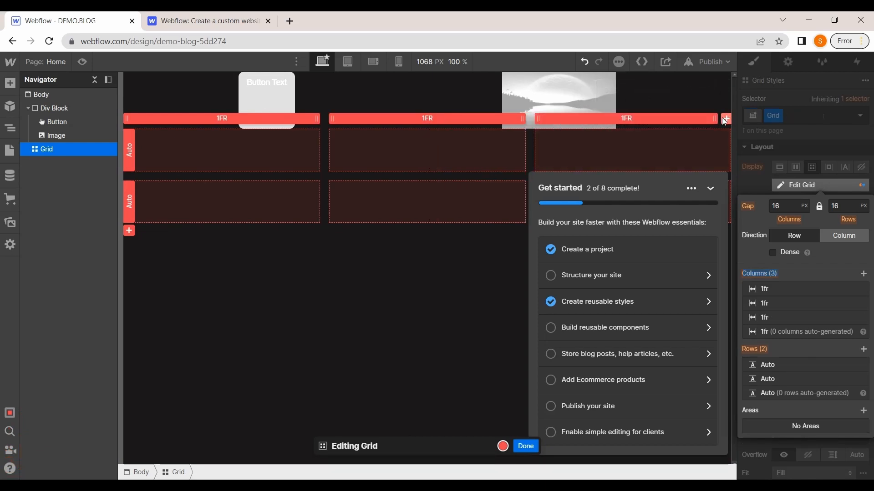
click(725, 119)
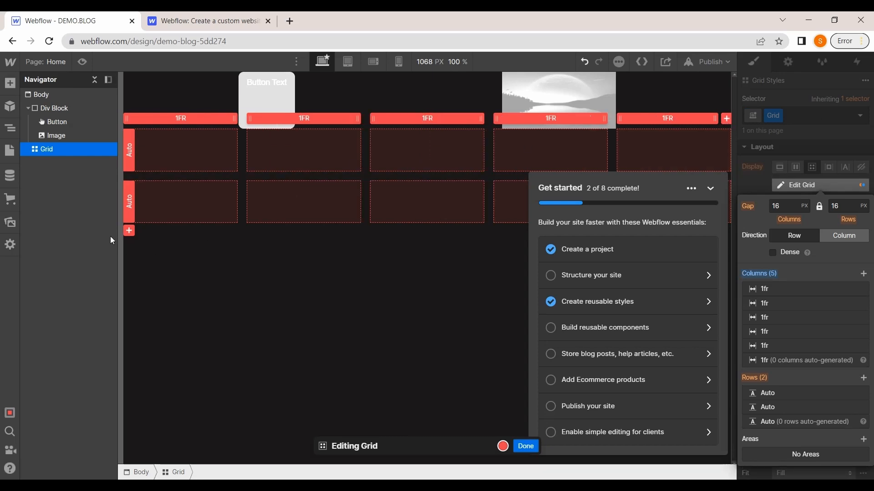
click(130, 231)
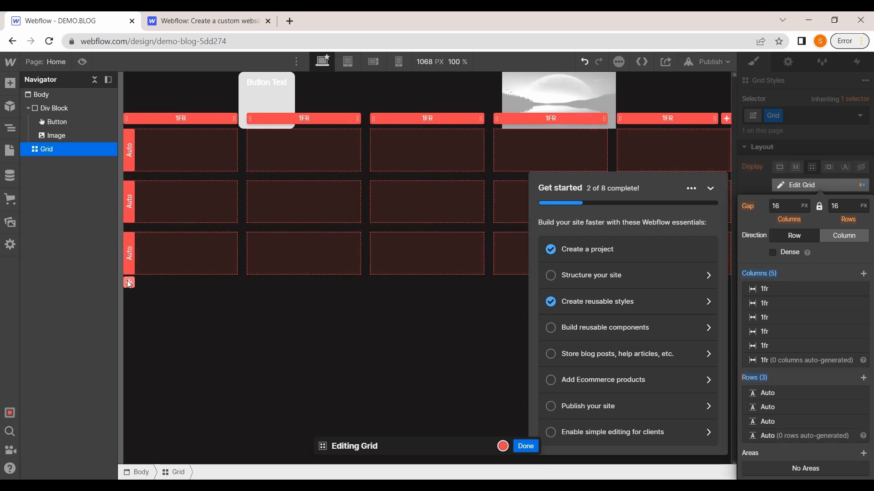
click(129, 283)
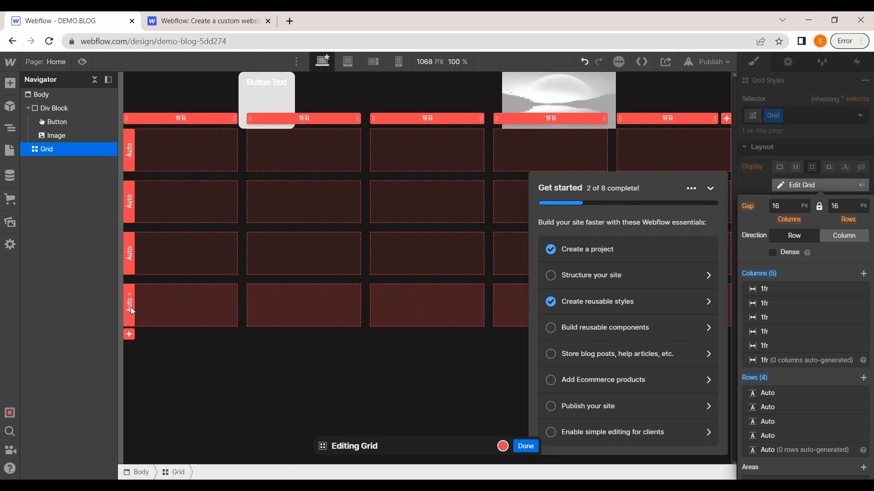
click(710, 188)
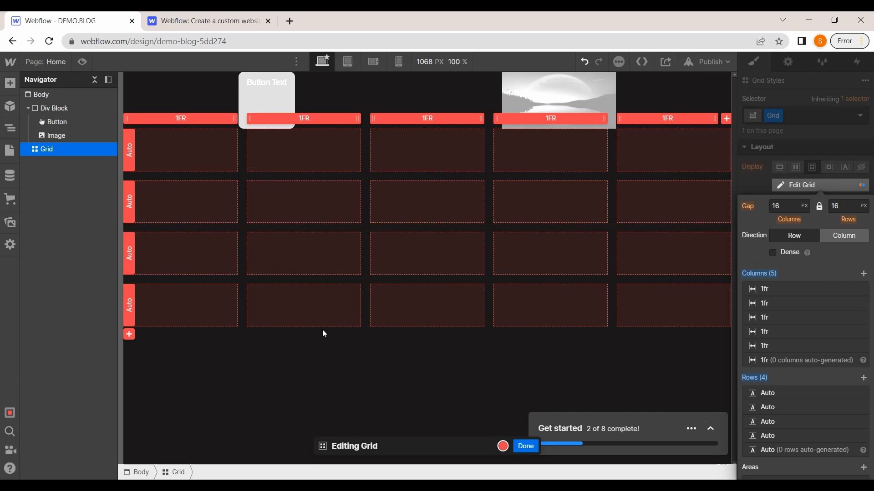
Change the grid's fourth row sizing to 1fr
click(128, 300)
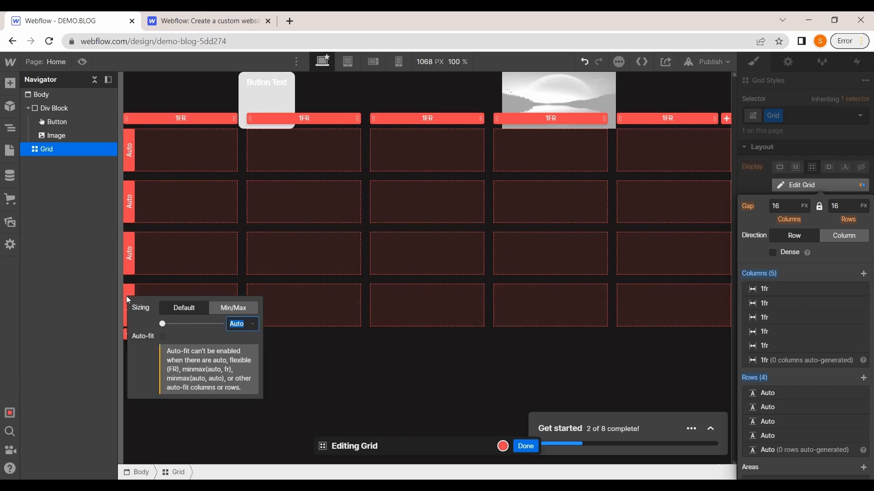
click(229, 308)
click(201, 308)
click(334, 387)
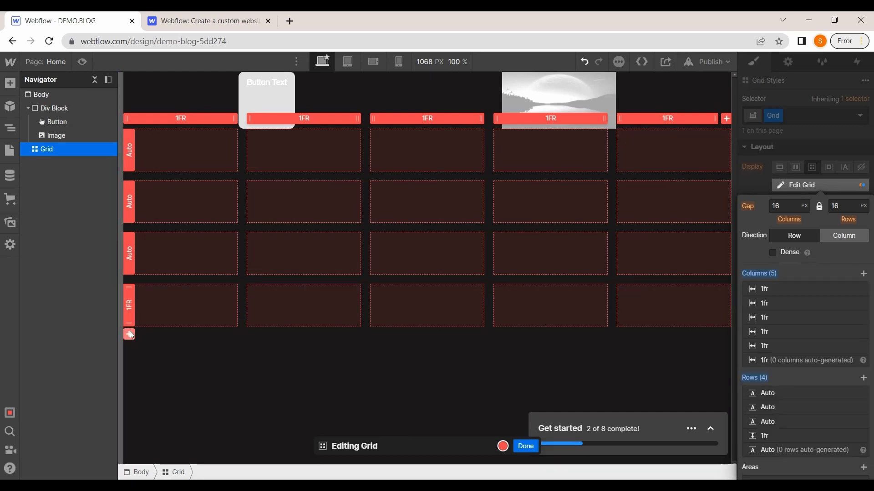
right_click(131, 333)
click(136, 337)
Delete the grid's fourth row and its fifth column
right_click(128, 314)
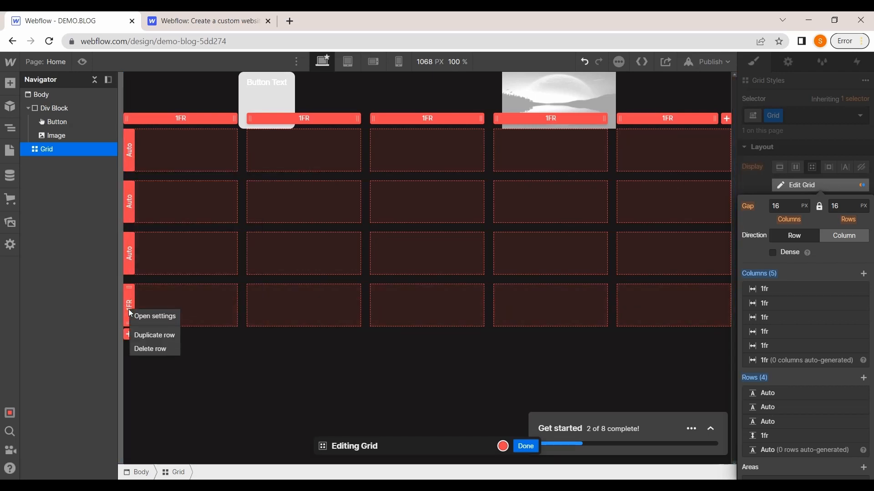
click(147, 349)
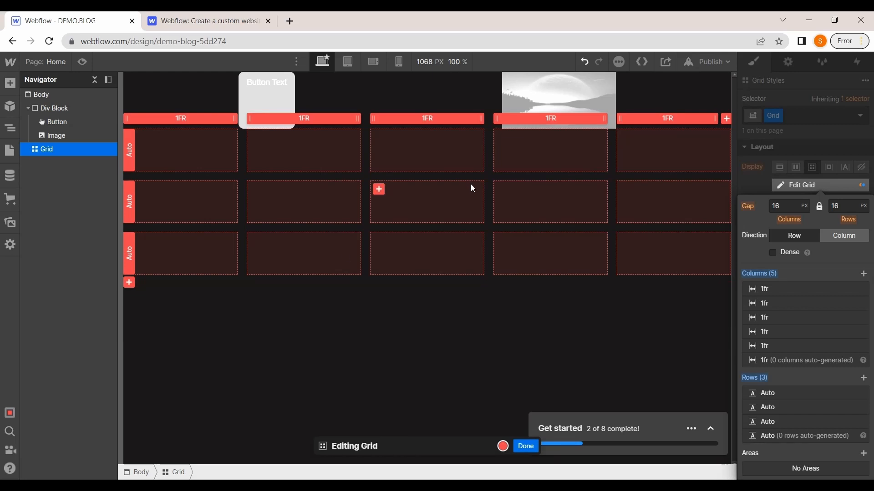
right_click(663, 121)
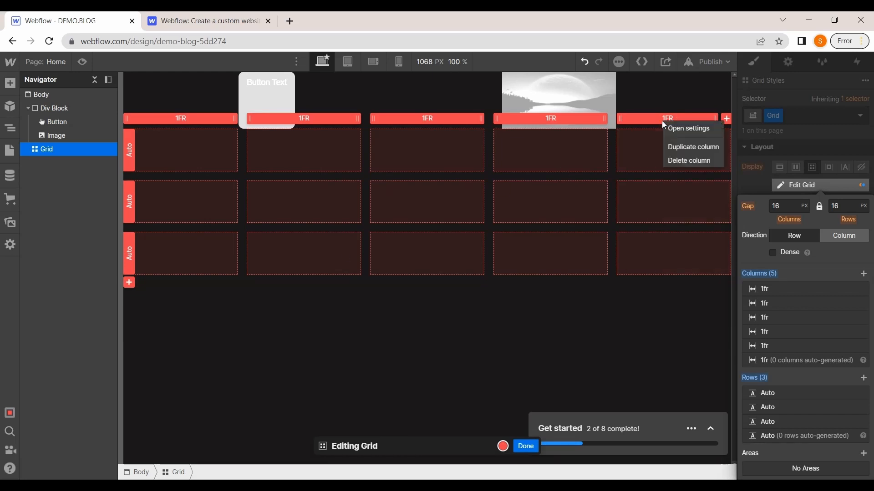
click(679, 161)
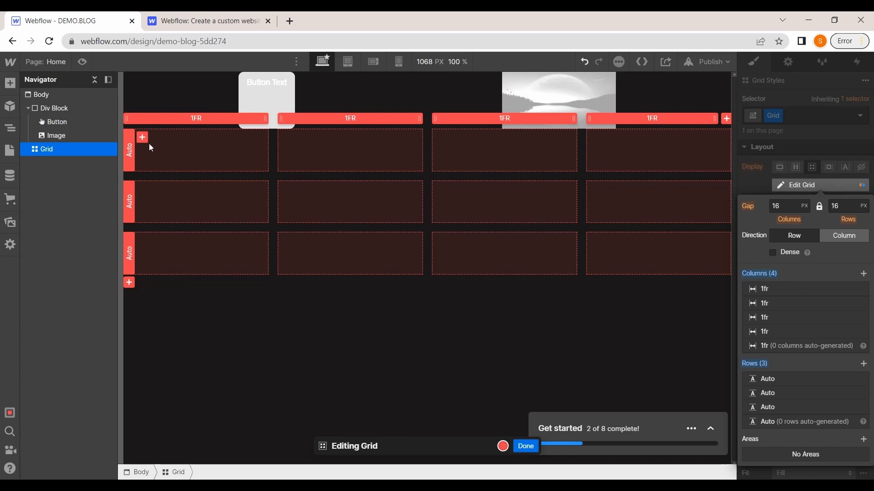
Create grid areas in the first cell of the grid's first and third rows
click(143, 138)
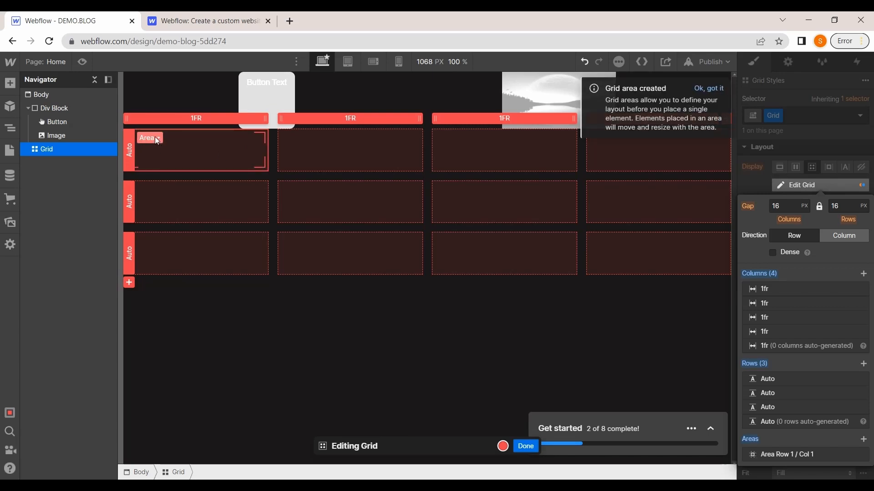
click(156, 140)
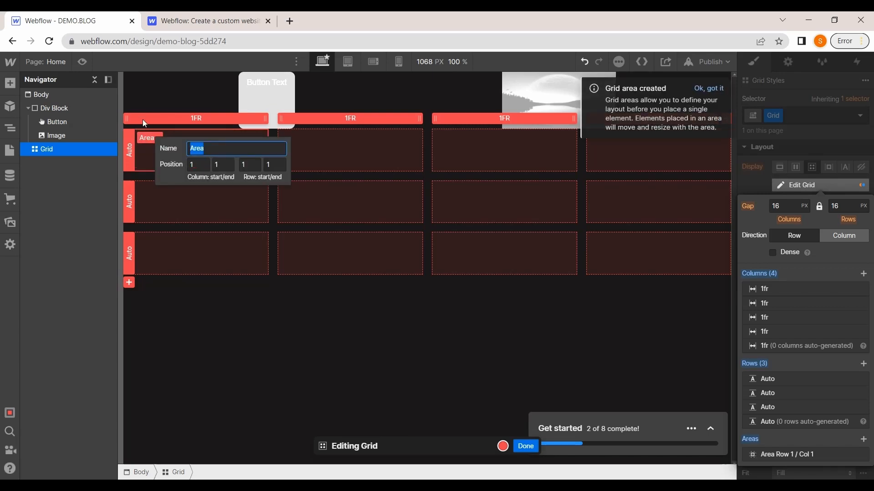
click(227, 166)
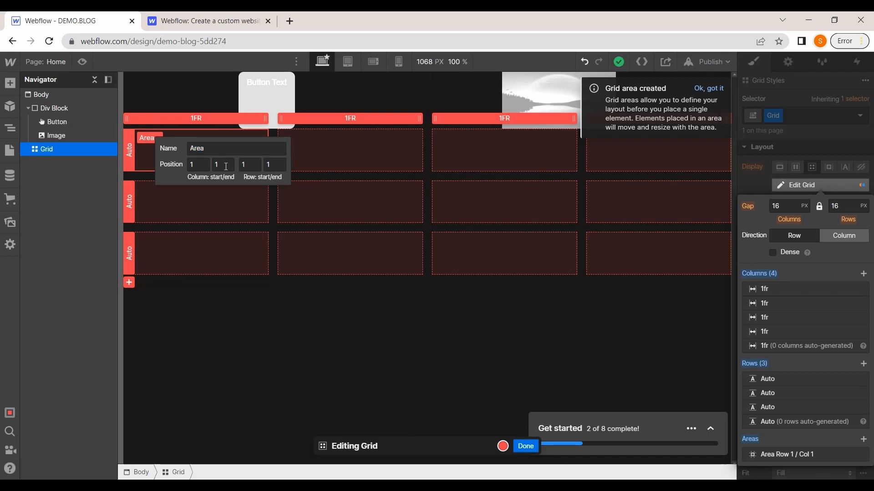
click(245, 200)
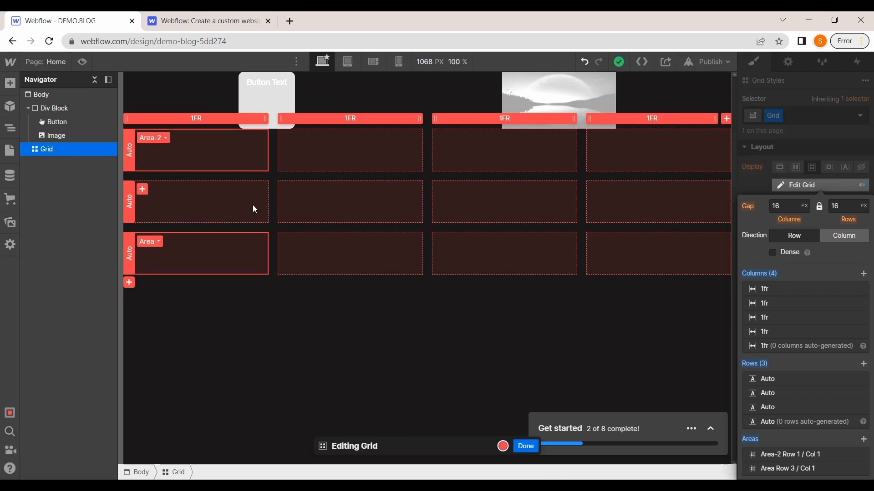
Add an Image into the grid's Area-2 and set it to the autumn road photo th (3).jpeg
click(10, 83)
scroll(91, 228, down, 2)
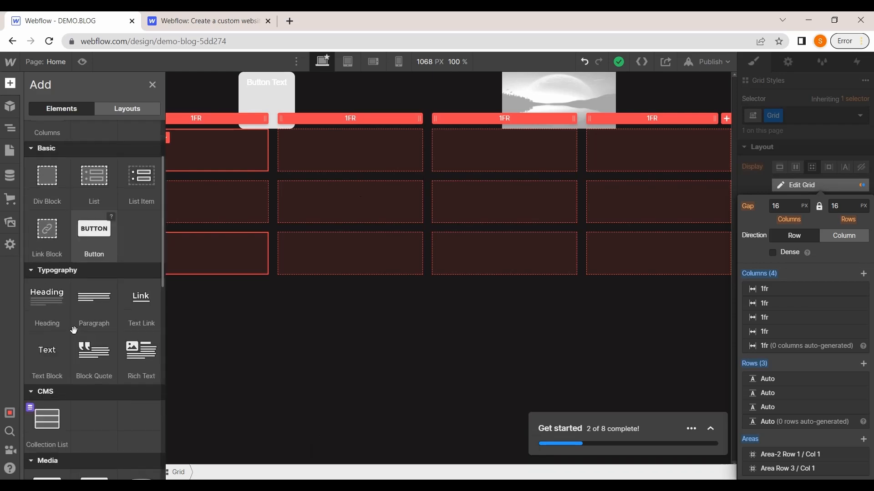
scroll(59, 362, down, 2)
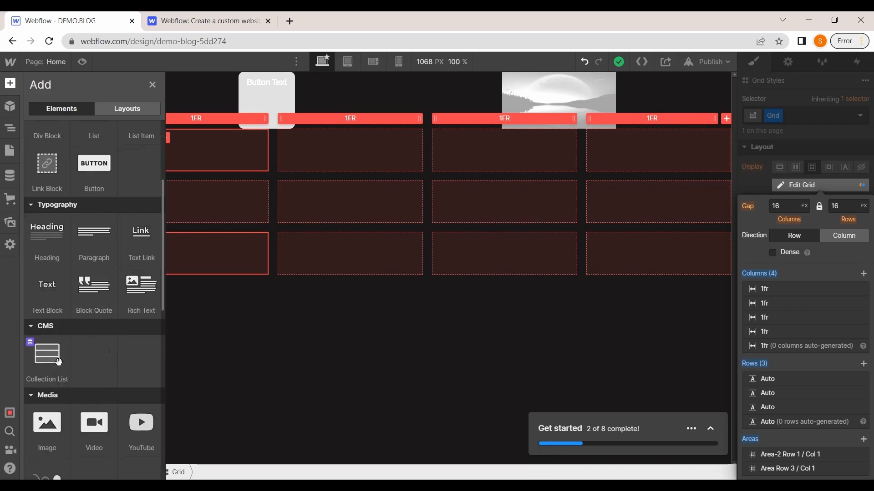
scroll(51, 424, down, 3)
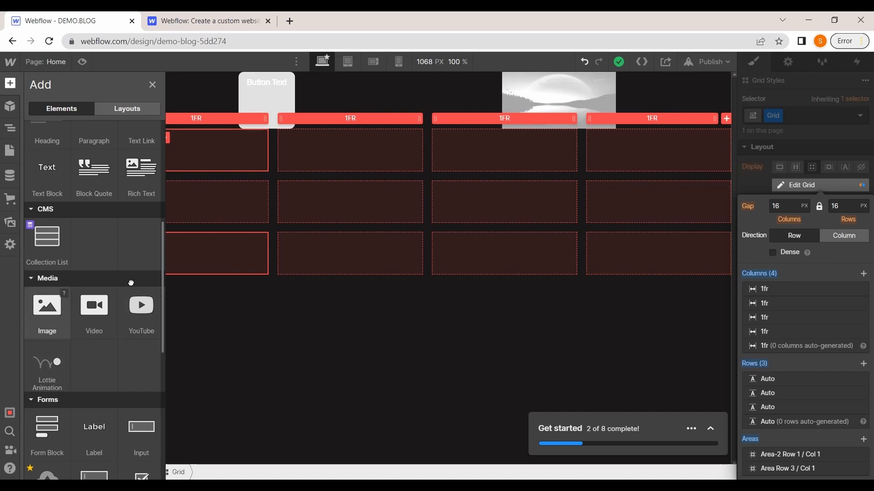
drag(131, 283, 203, 163)
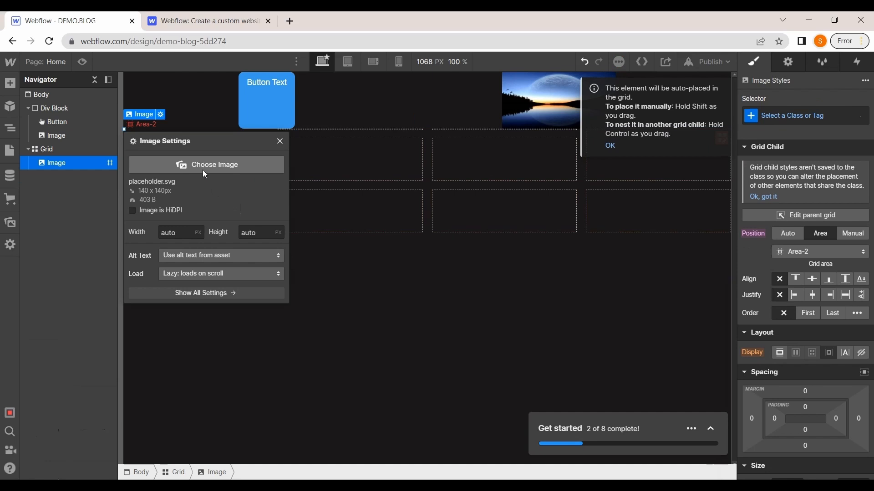
click(203, 171)
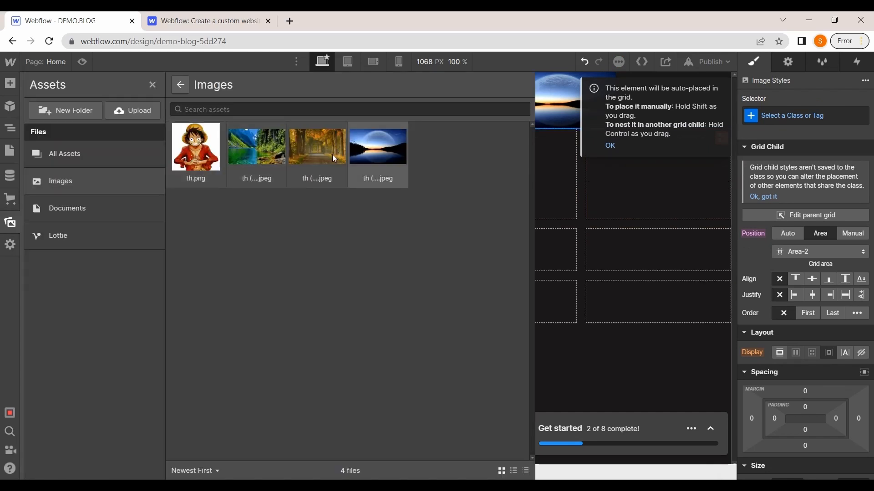
click(339, 162)
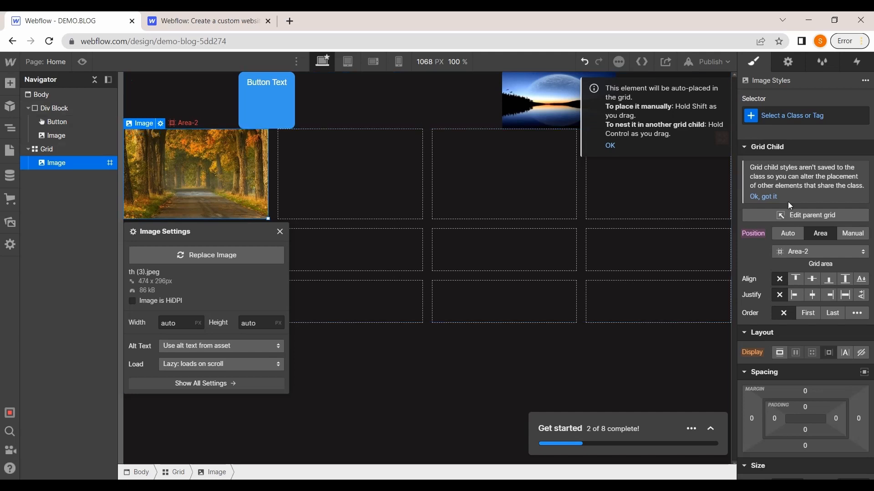
scroll(790, 206, down, 10)
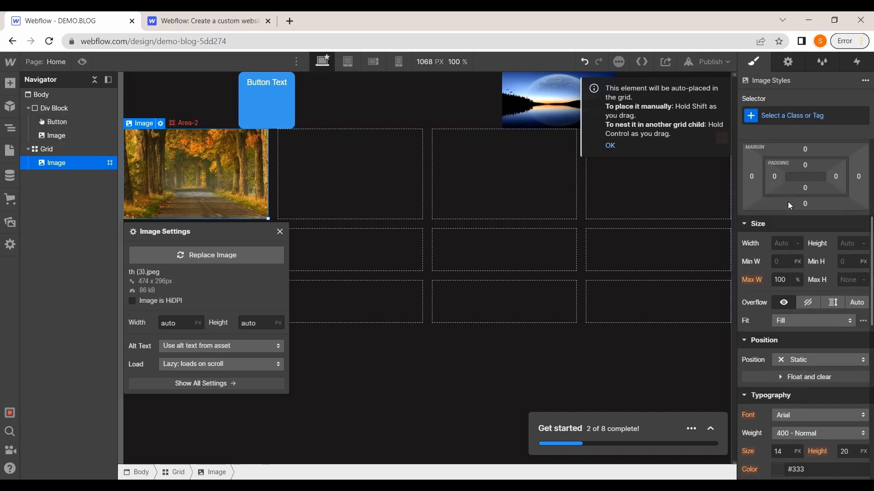
click(789, 65)
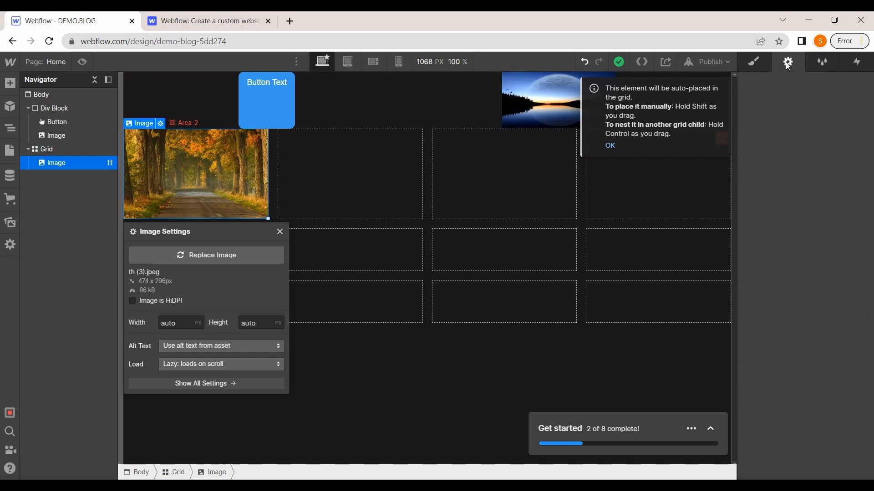
click(763, 62)
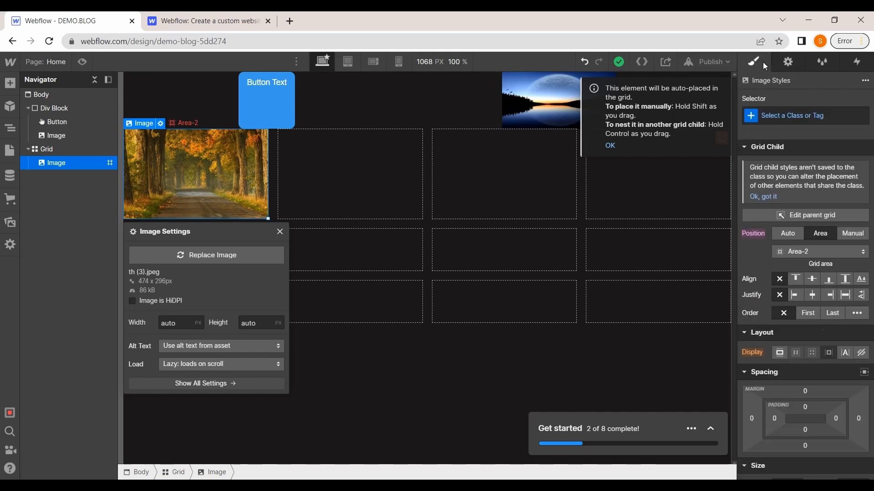
scroll(814, 182, down, 6)
scroll(814, 182, down, 2)
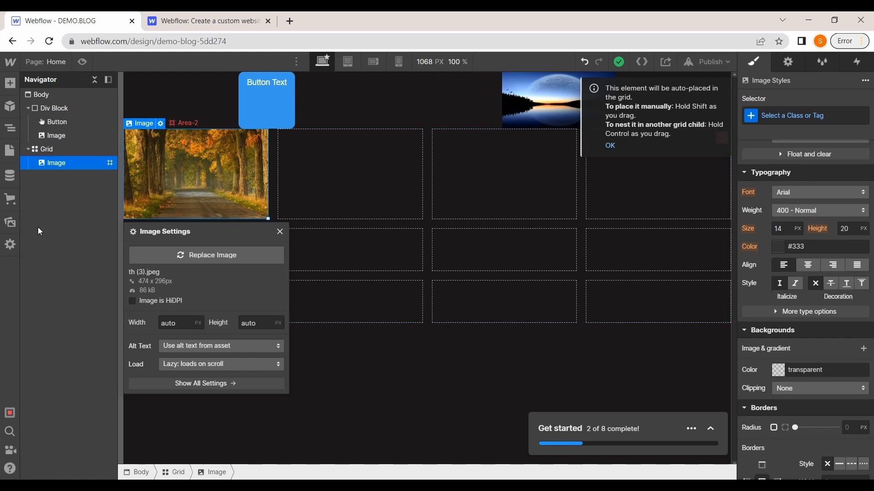
Browse the Designer side panels: Symbols, Navigator, CMS Collections, Ecommerce, Assets folders and Settings, dismissing the ecommerce prompt
click(10, 110)
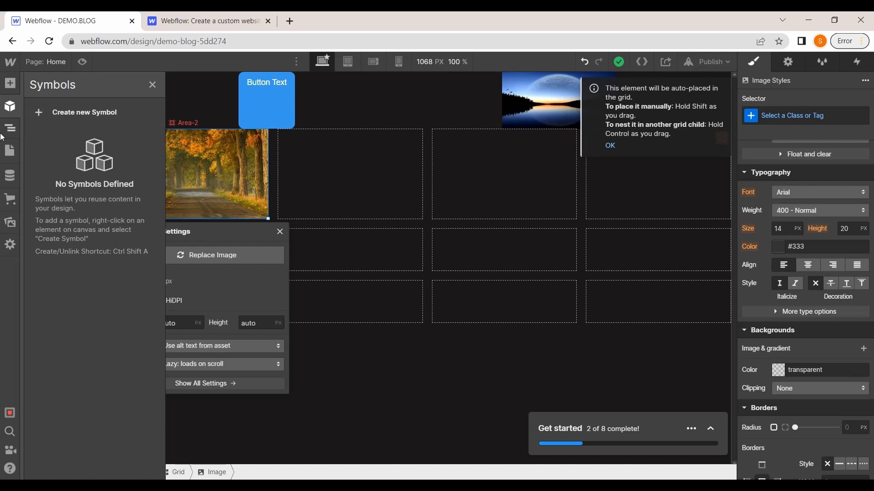
click(6, 132)
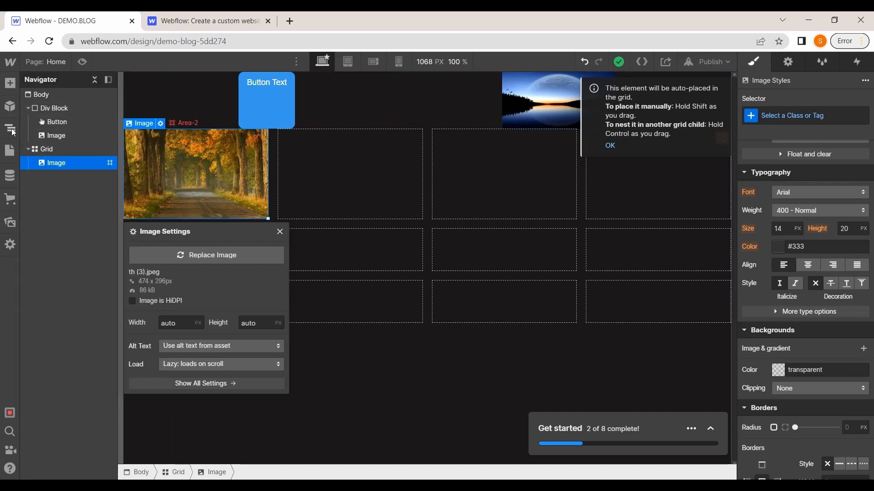
click(8, 127)
click(7, 127)
click(14, 176)
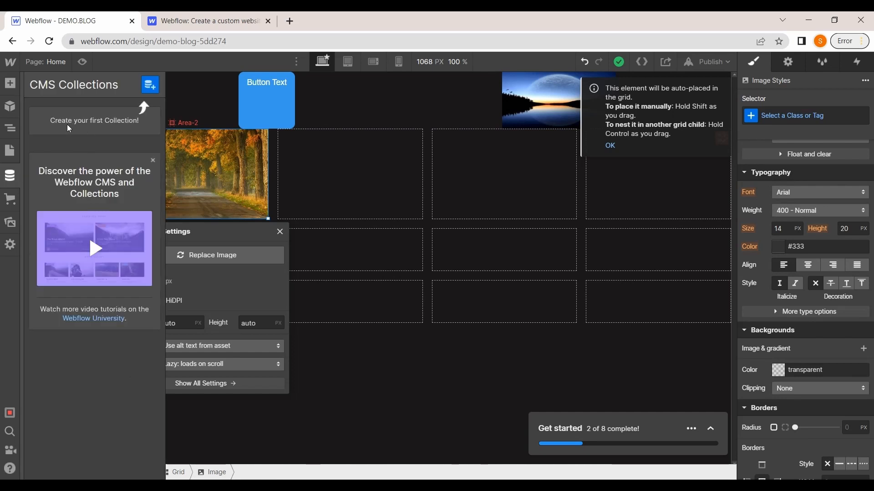
click(10, 203)
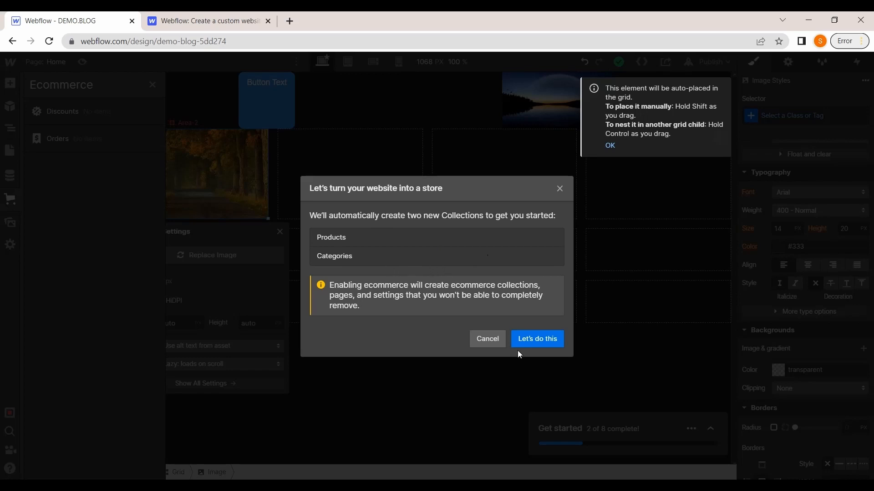
click(501, 342)
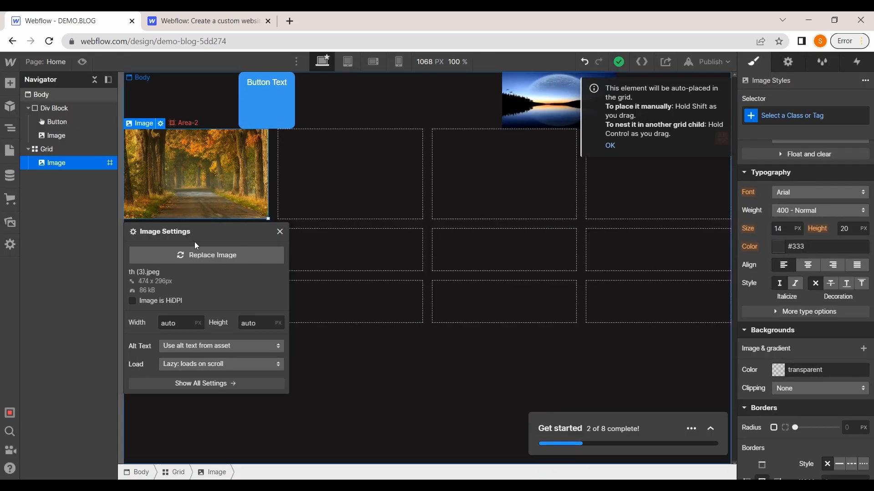
click(10, 222)
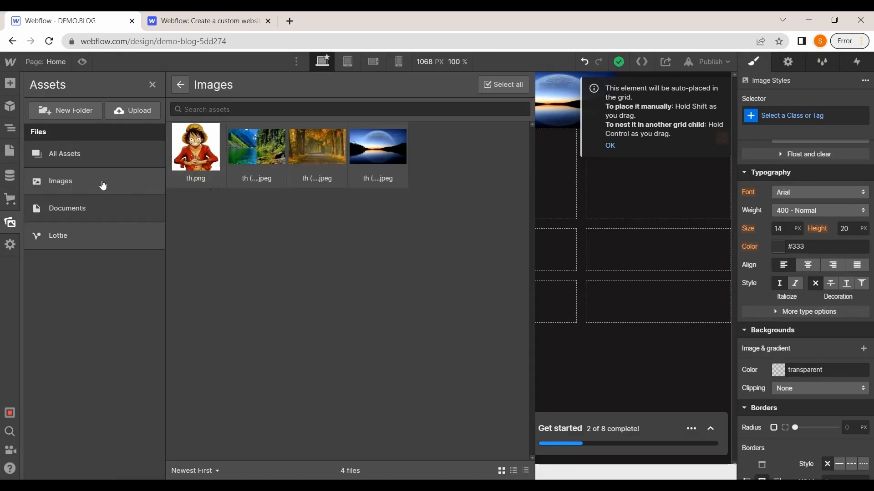
click(105, 210)
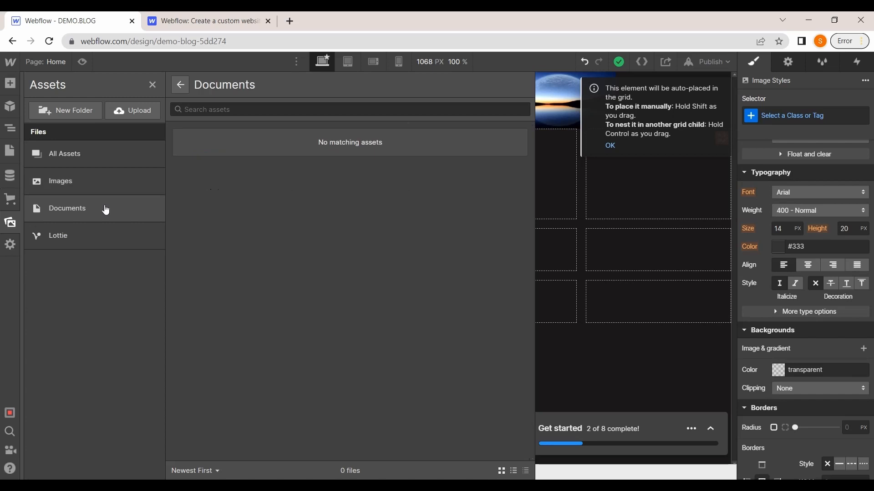
click(94, 157)
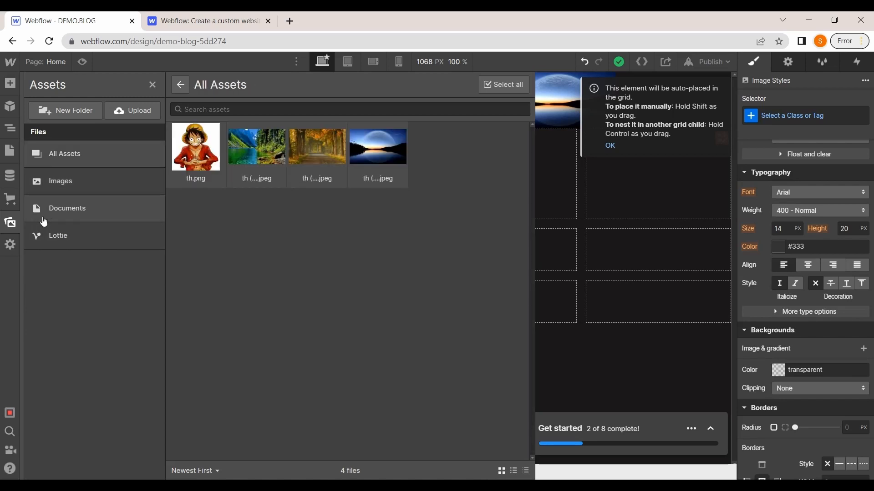
click(11, 244)
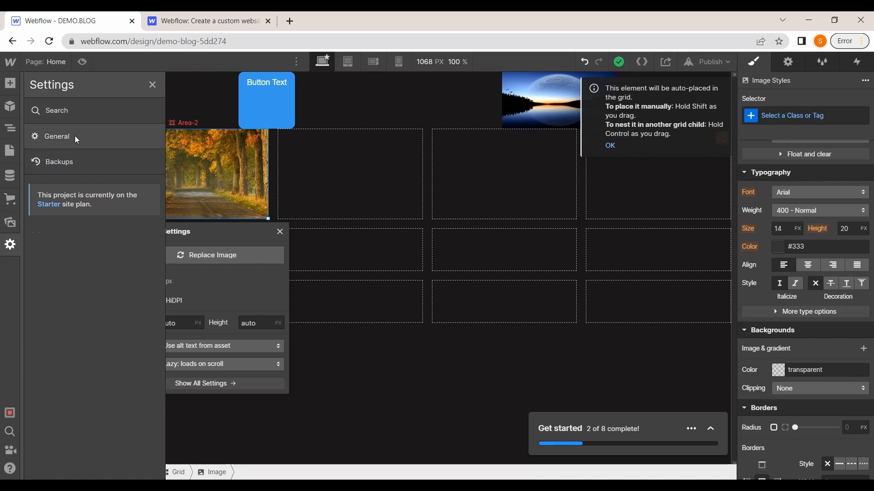
click(153, 88)
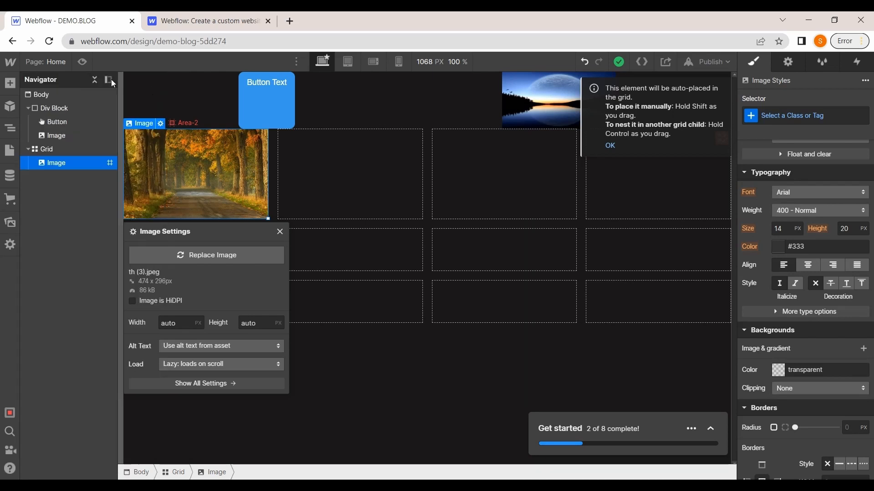
Preview the page, dismiss the grid placement tip, and return to design mode
click(82, 62)
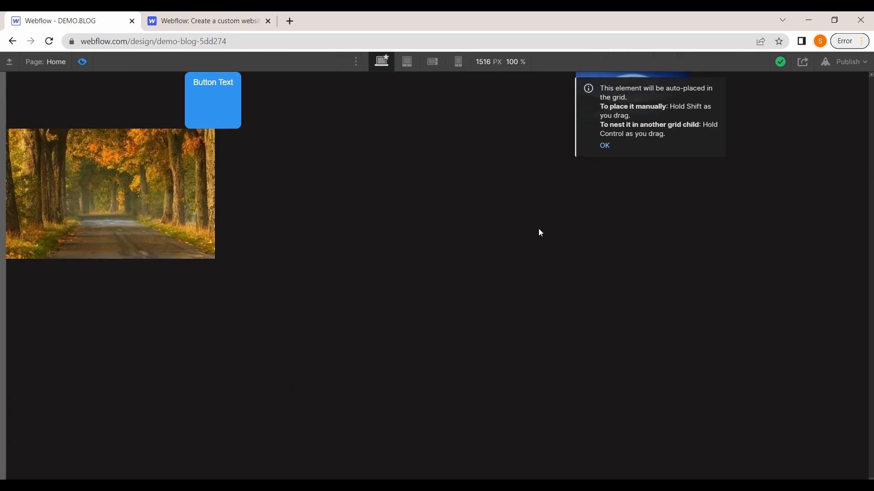
click(605, 147)
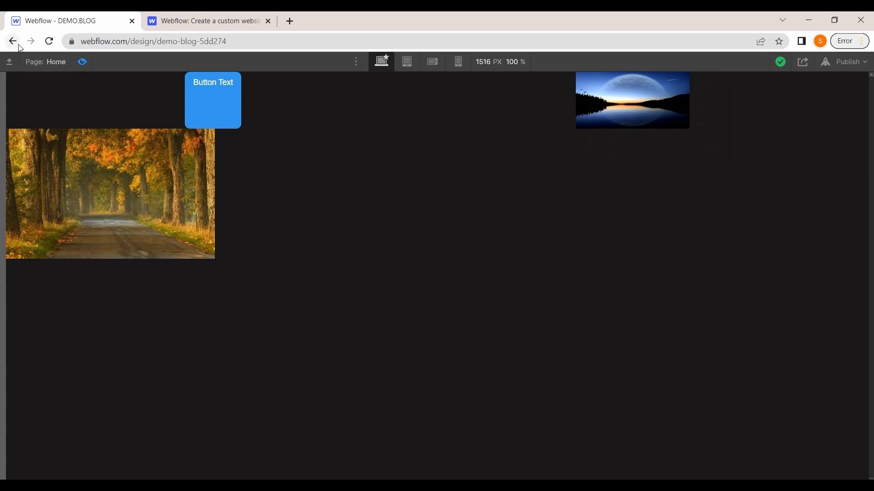
click(82, 63)
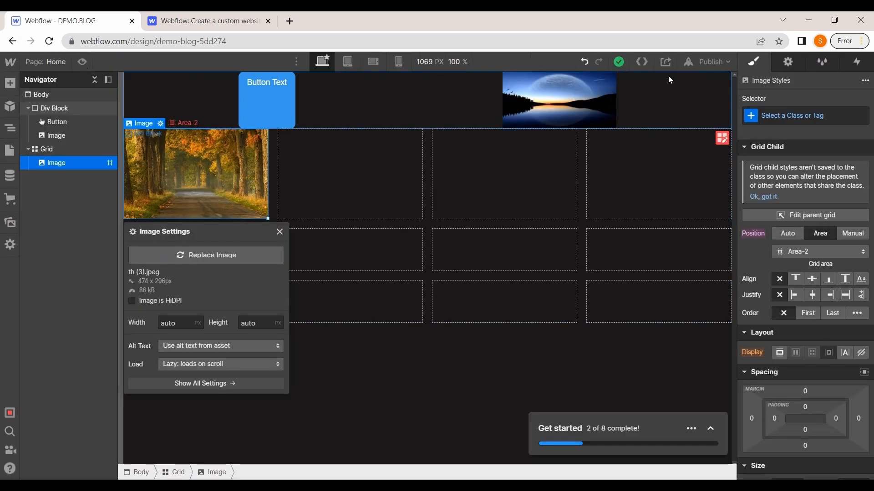
Publish the site to its webflow.io domain and open the live site
click(709, 61)
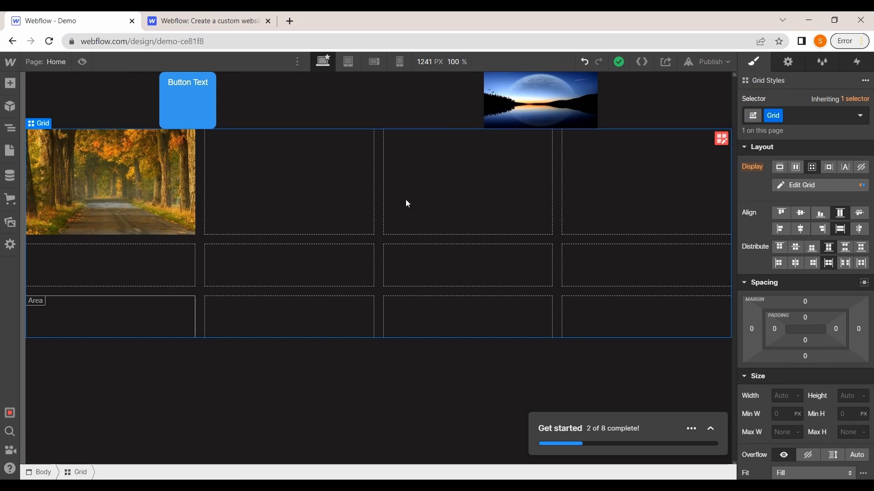
click(708, 62)
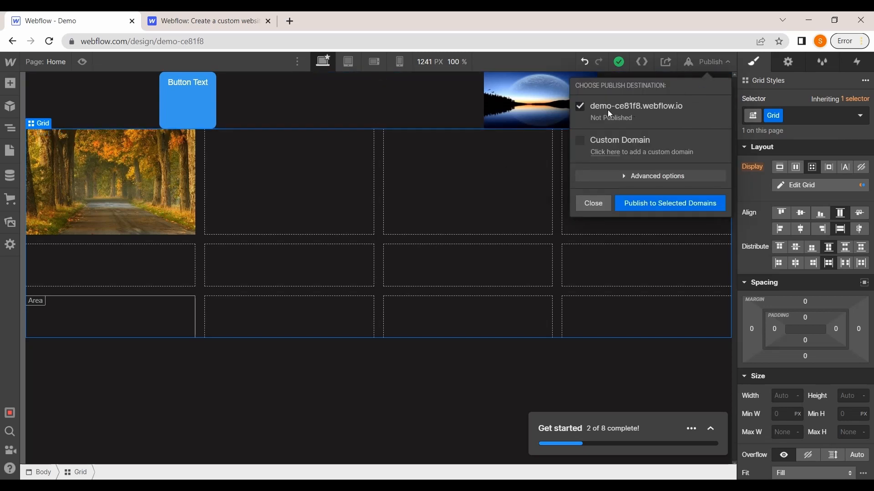
click(628, 205)
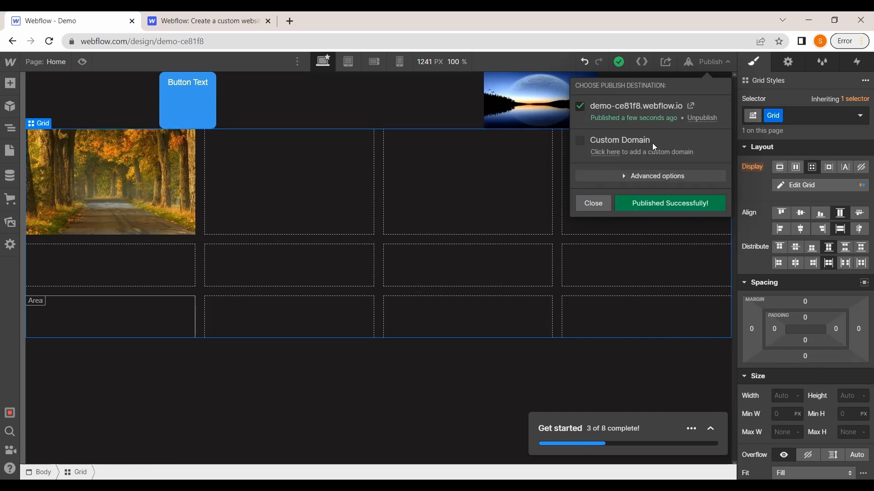
click(691, 107)
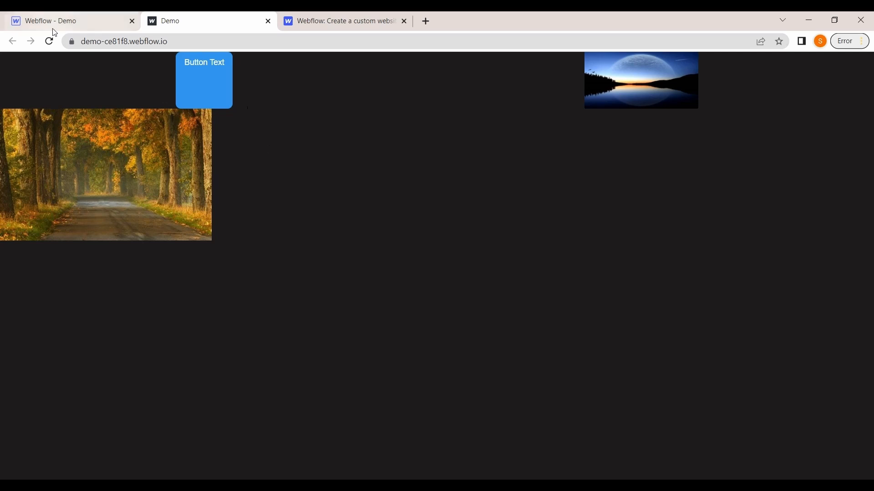
Open the custom domain setup from the publish menu and review the site plans on the billing page
click(67, 18)
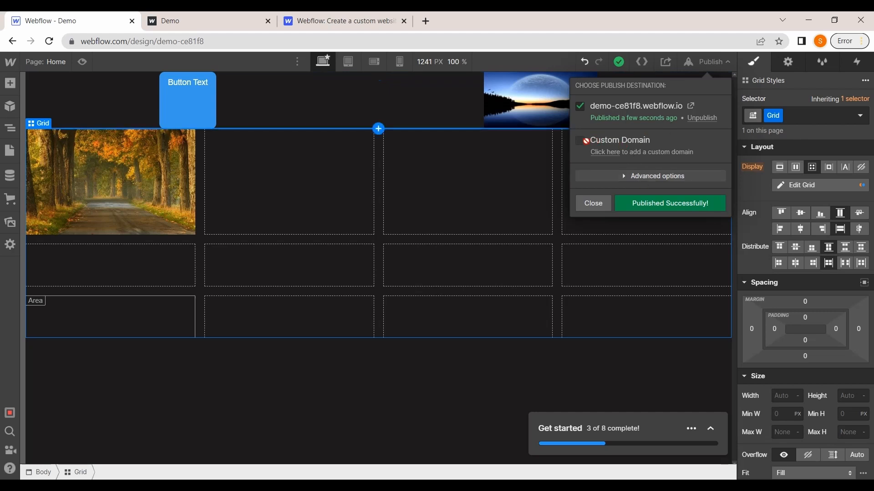
click(605, 154)
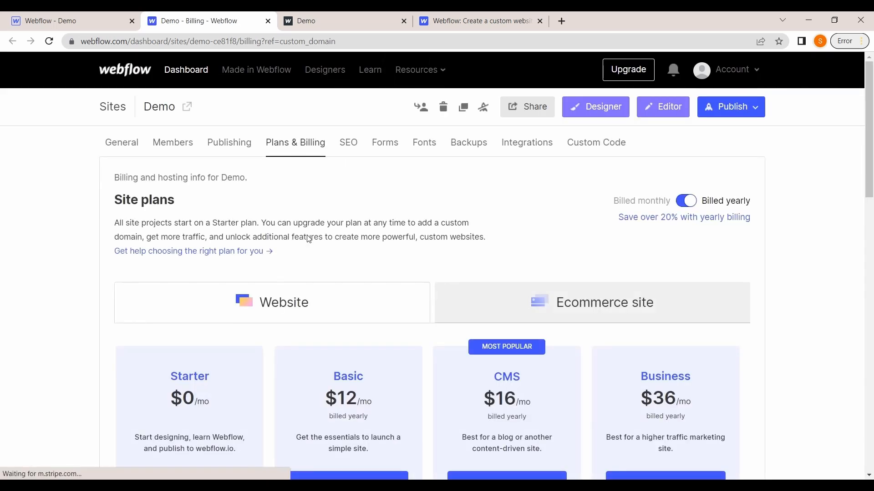
scroll(306, 234, down, 2)
scroll(308, 239, down, 2)
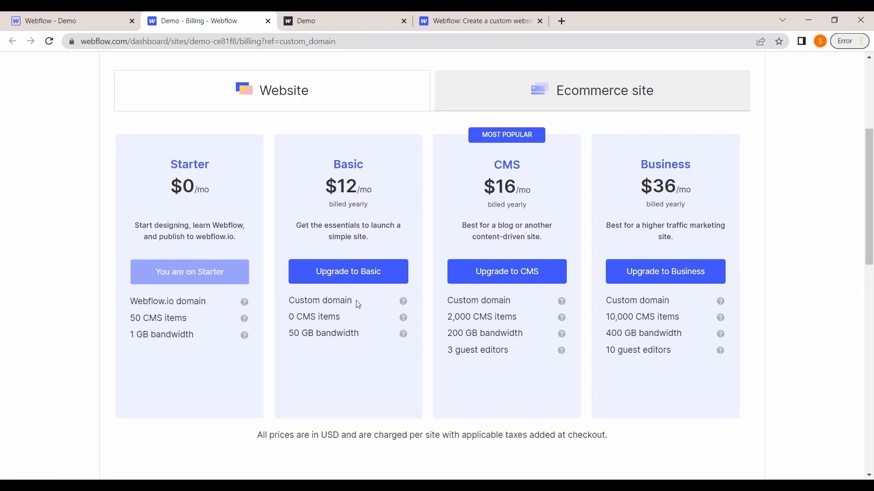
scroll(277, 142, up, 5)
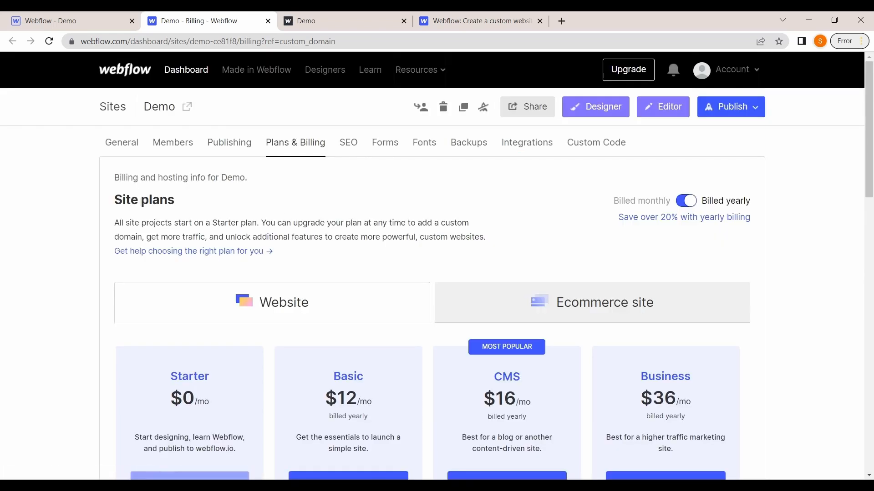
scroll(298, 236, down, 2)
scroll(391, 224, up, 1)
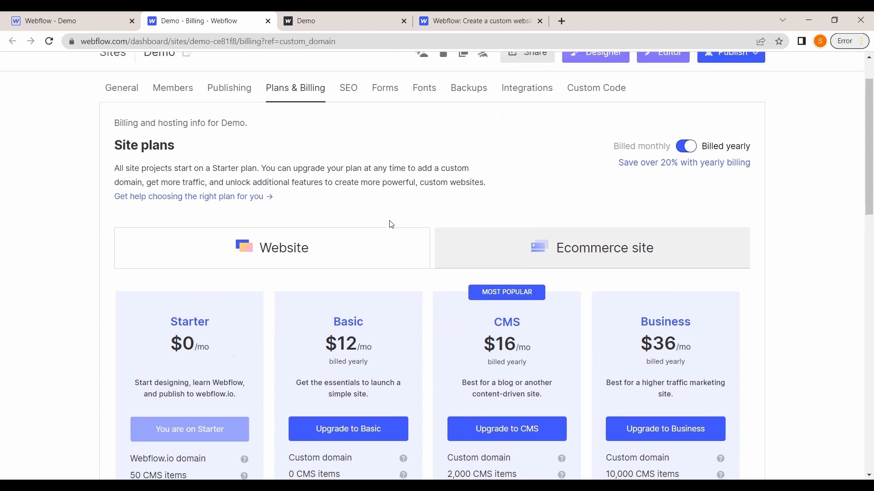
scroll(391, 224, down, 2)
scroll(392, 224, down, 1)
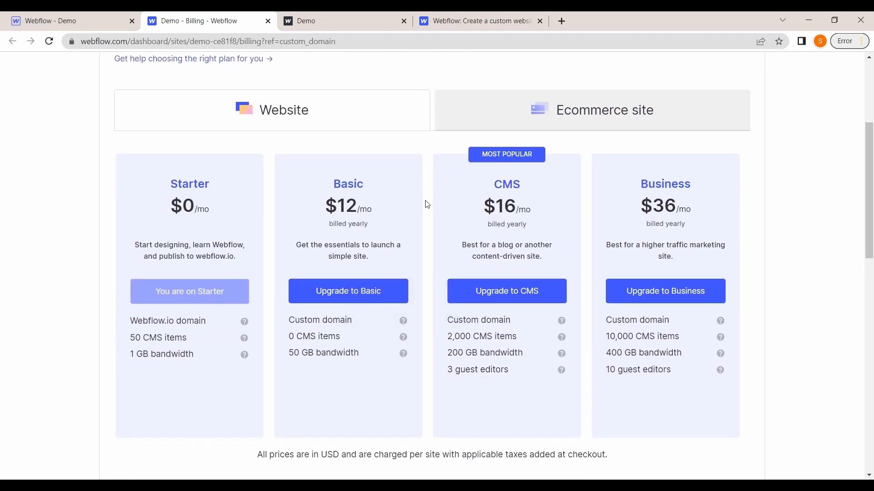
scroll(427, 205, up, 4)
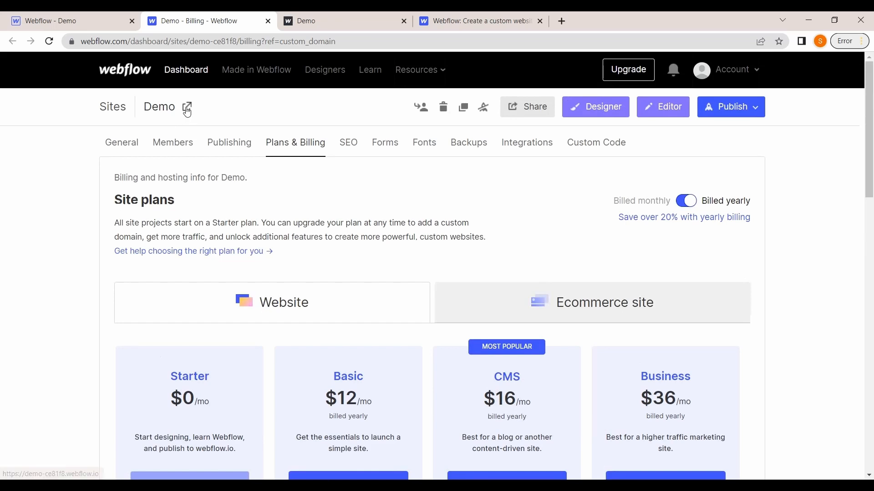
Open the live site from the dashboard, then open the Editor and switch back to the Designer
click(187, 108)
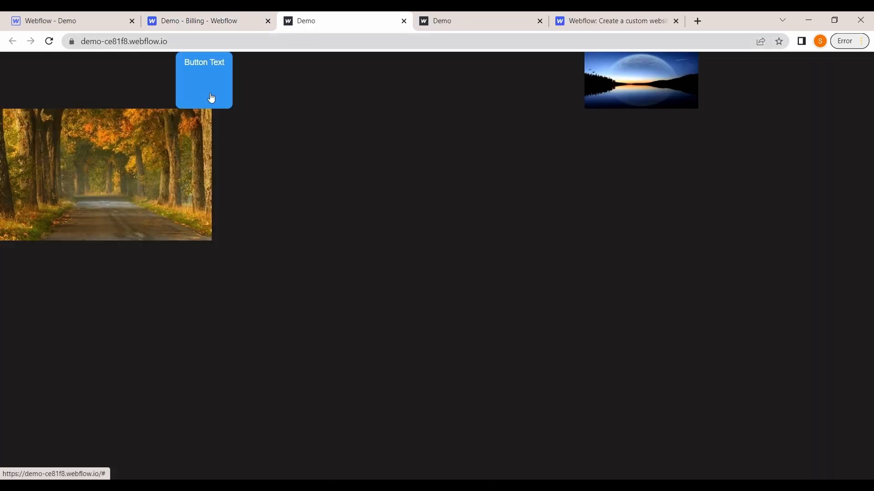
click(222, 18)
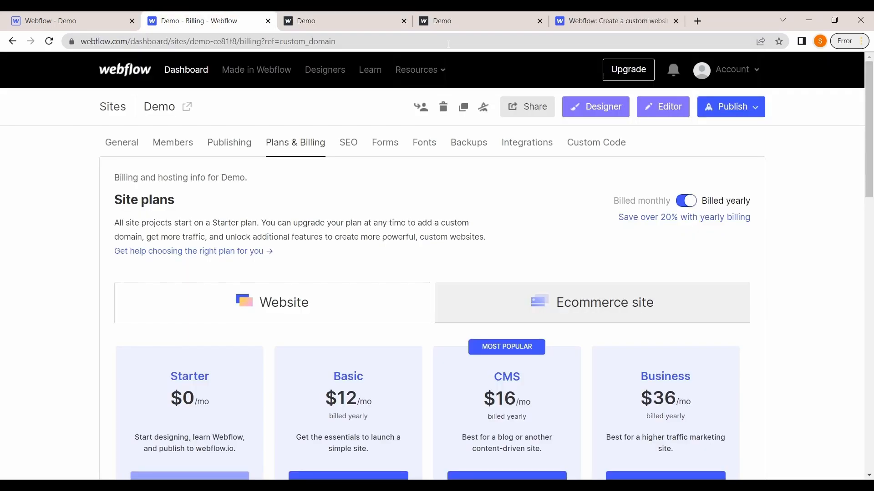
click(673, 114)
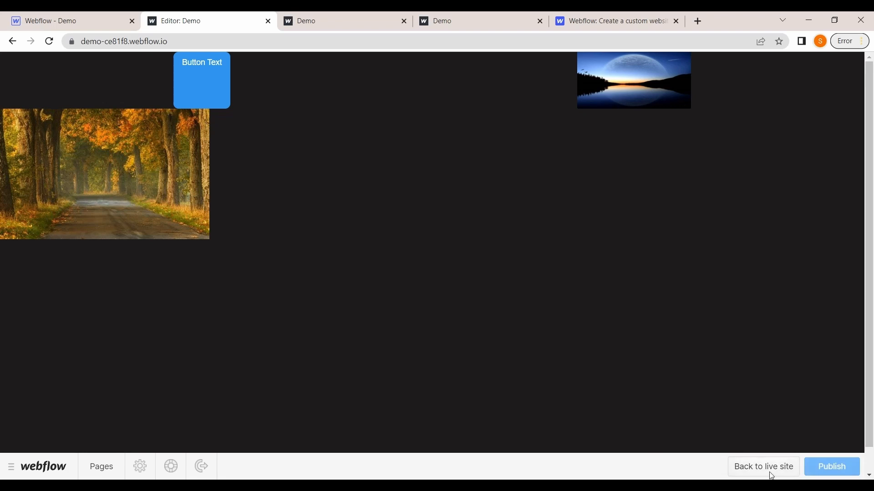
click(7, 471)
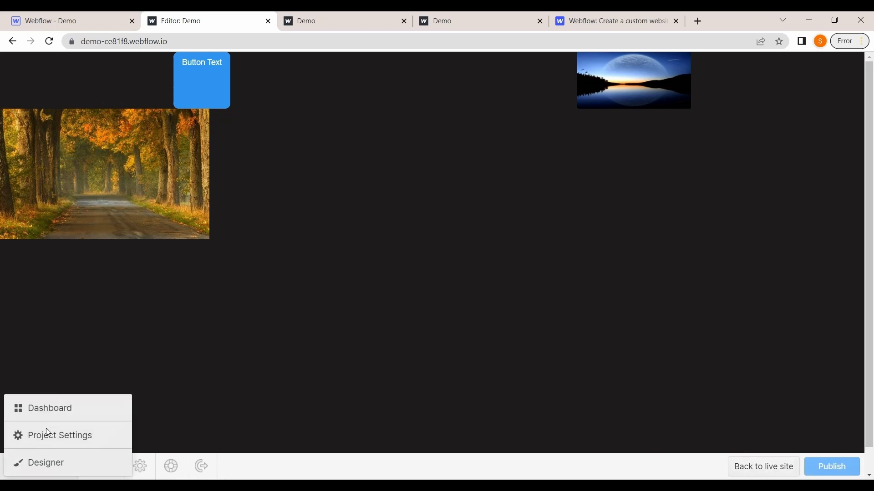
click(39, 468)
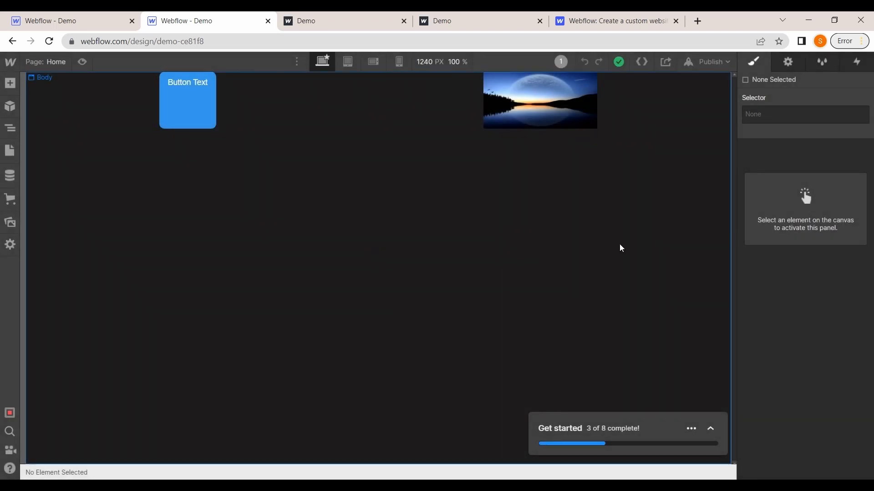
From the dashboard, create a new site named fashion using the Fre ecommerce template
click(10, 61)
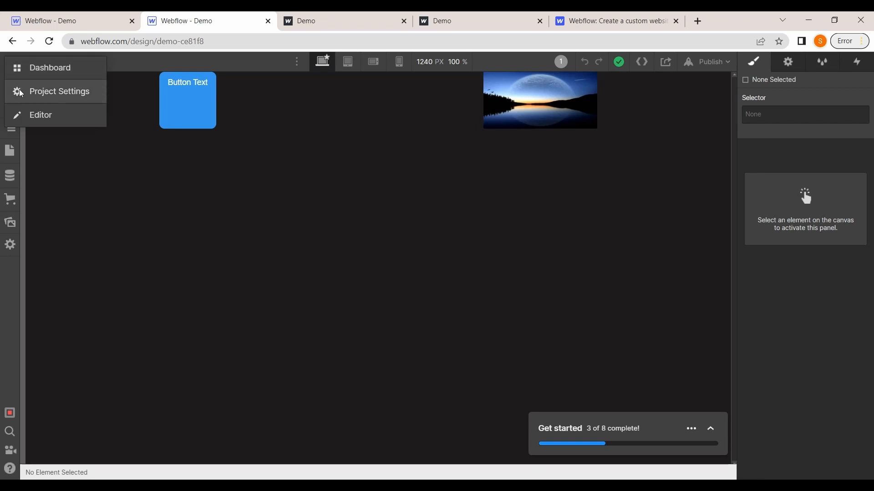
click(46, 79)
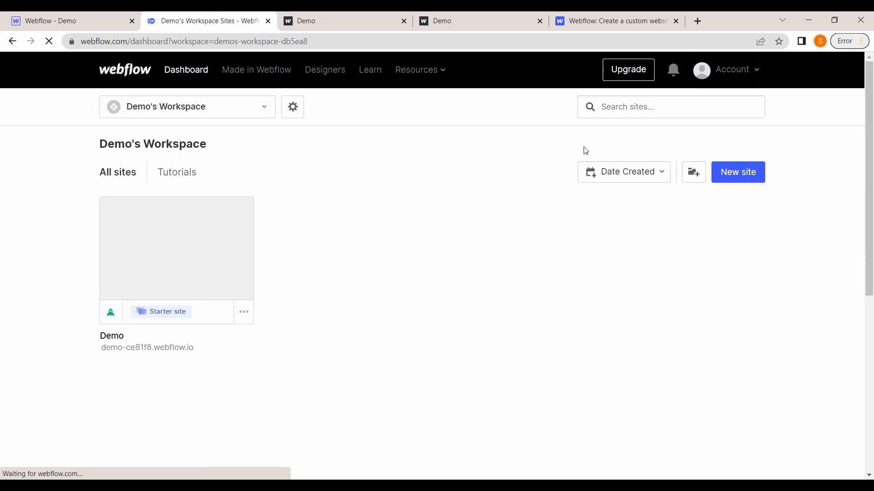
click(732, 180)
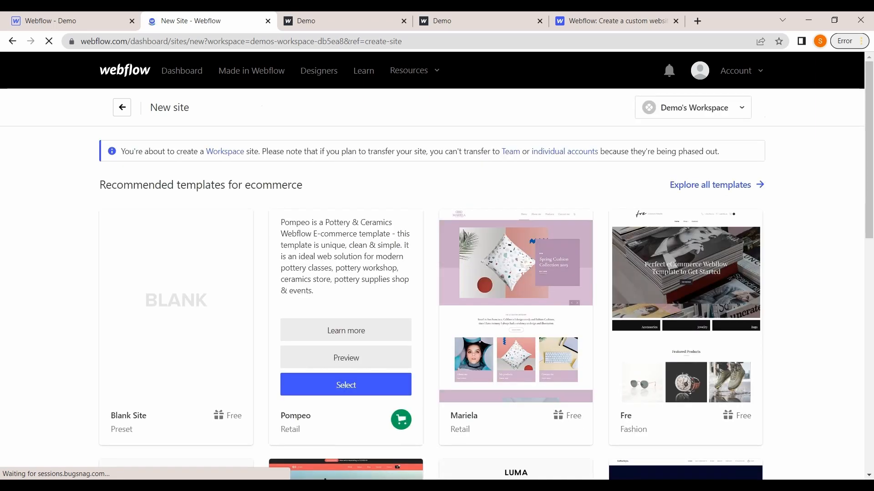
scroll(417, 307, down, 3)
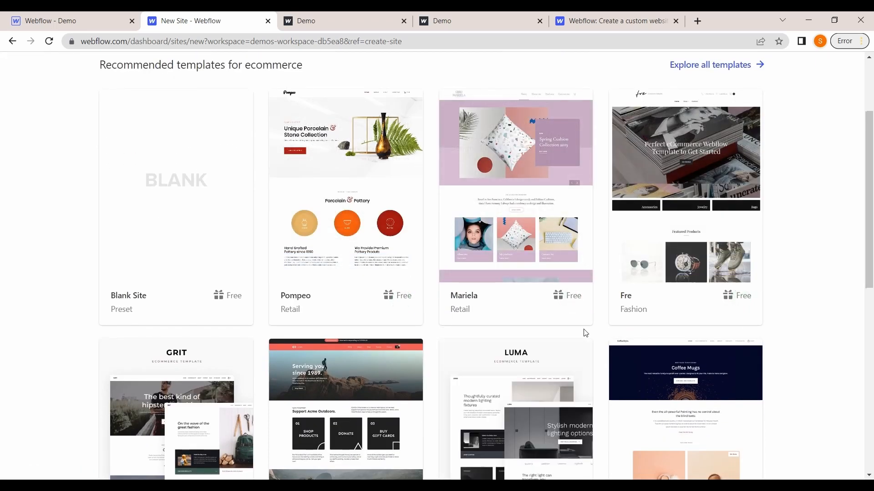
mouse_move(646, 273)
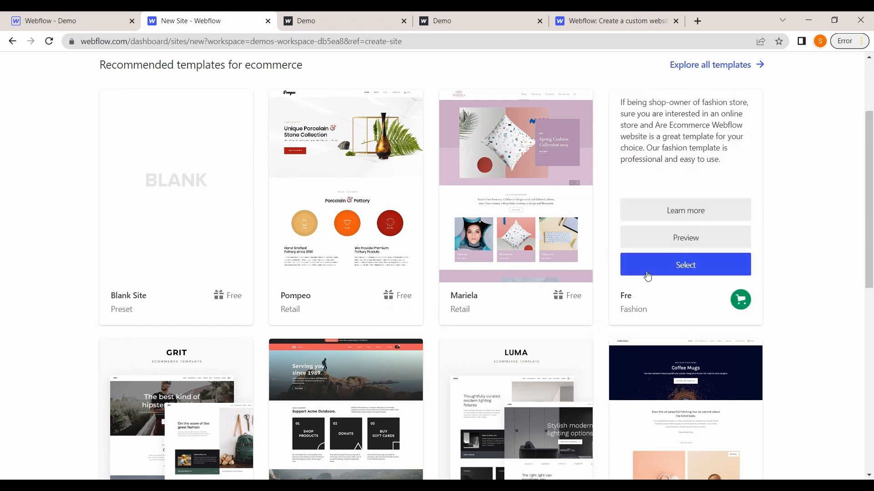
click(678, 269)
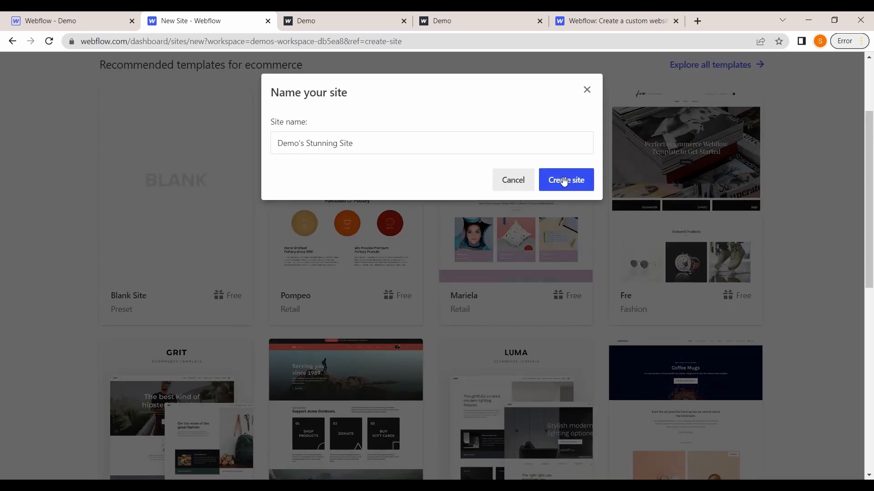
drag(364, 144, 244, 155)
text(f)
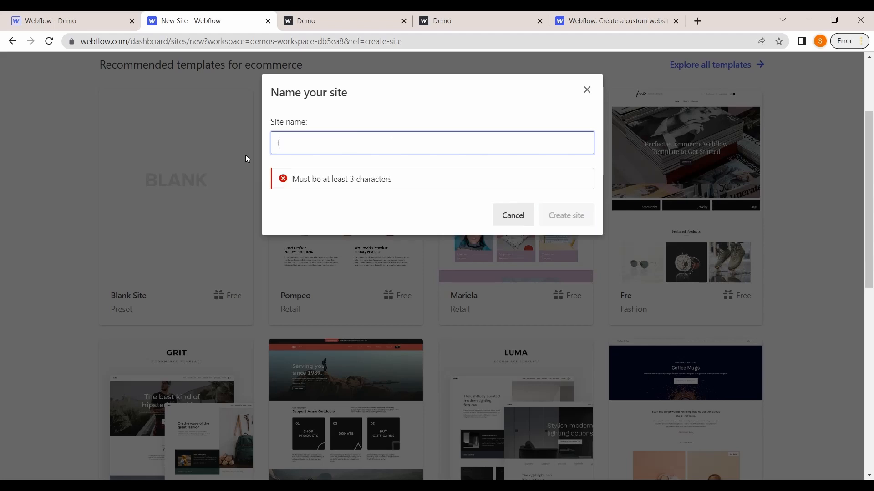
text(ashion)
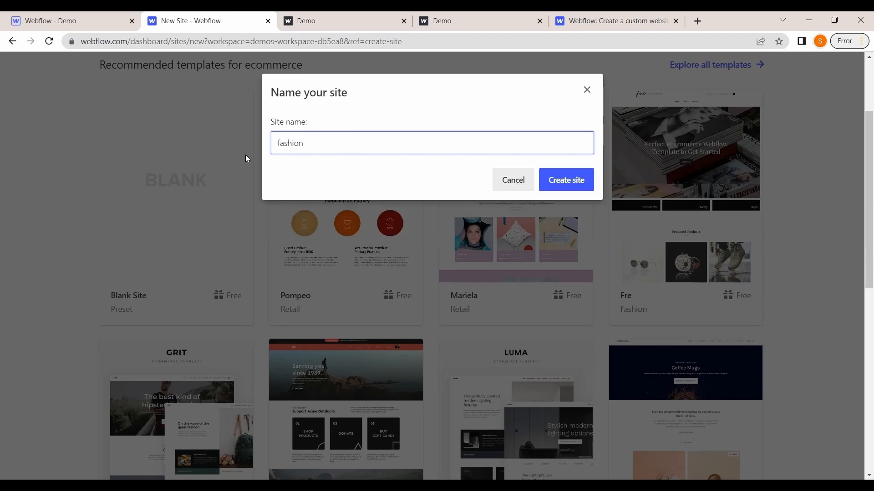
click(579, 182)
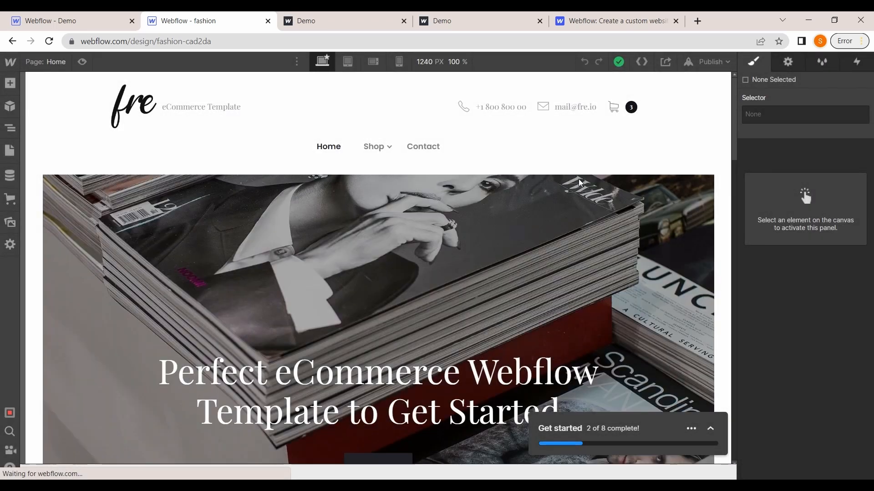
Scroll through the template homepage and open the navigation symbol for editing
scroll(526, 235, down, 5)
scroll(526, 236, down, 20)
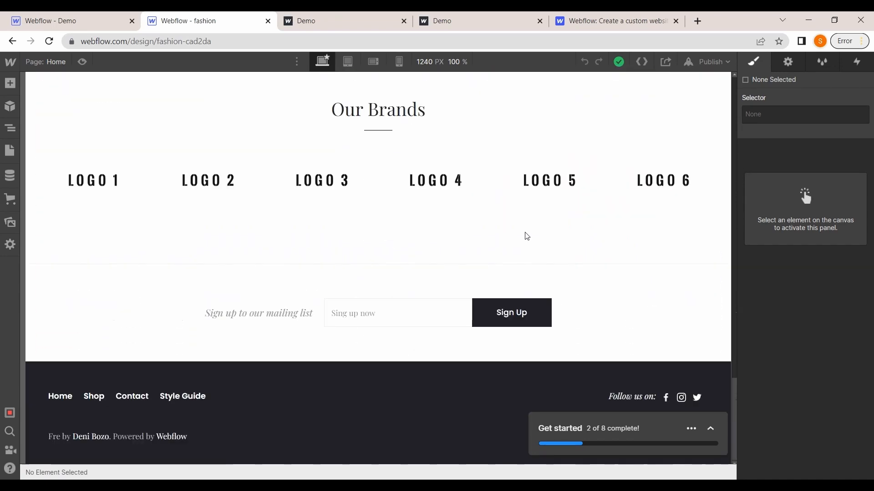
scroll(526, 236, up, 20)
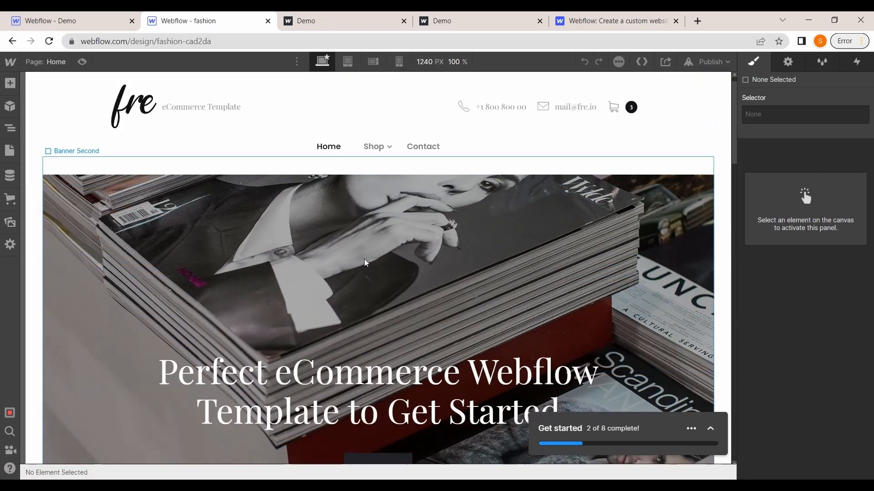
click(471, 131)
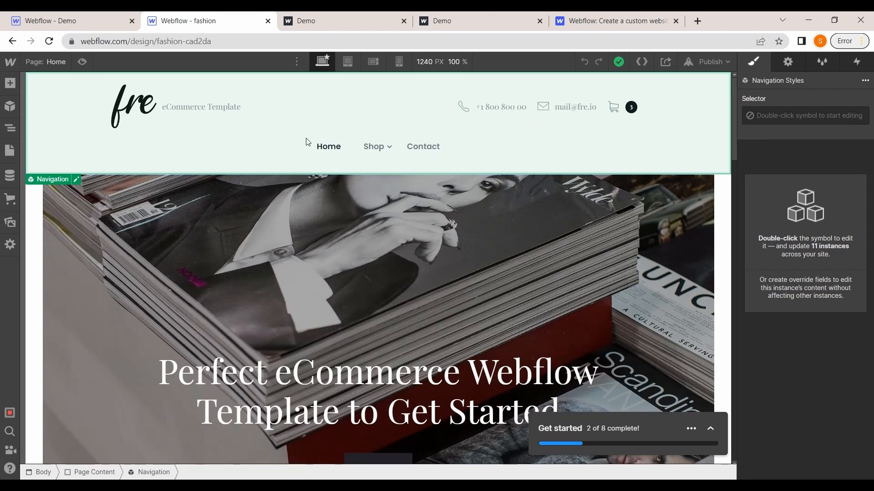
click(76, 179)
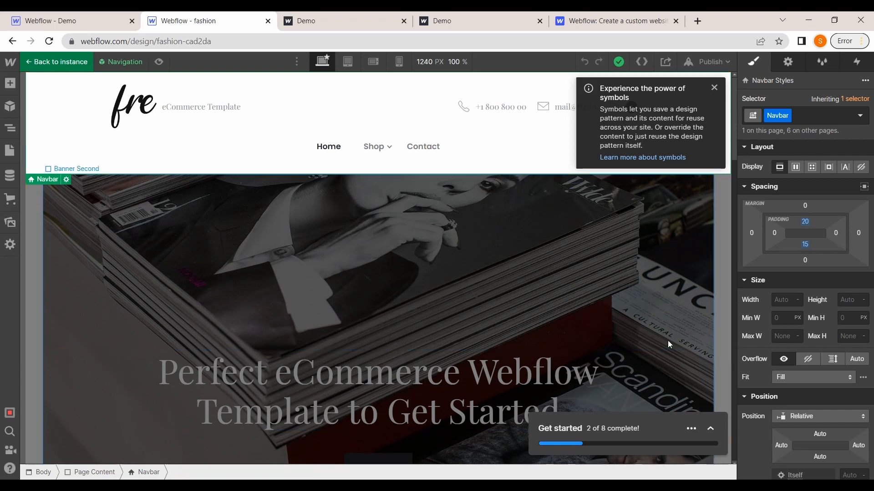
scroll(779, 331, down, 2)
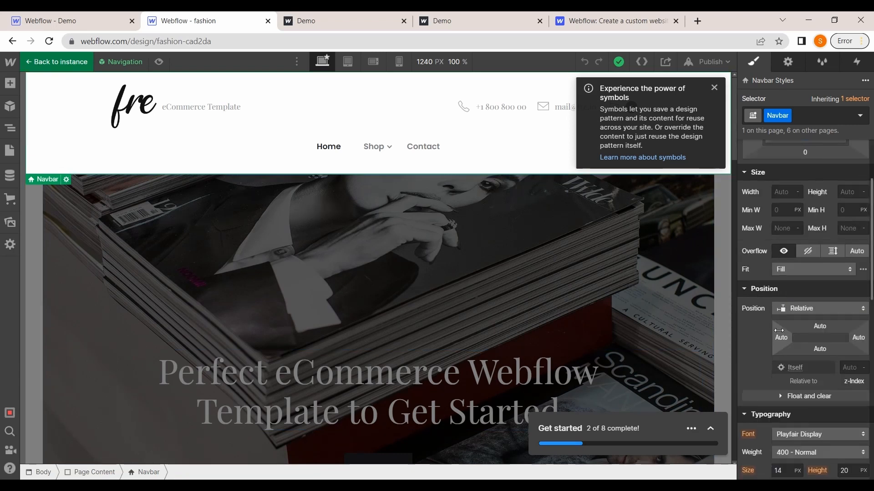
Replace the banner heading text with "A perfect Fashion Page"
double_click(486, 419)
drag(570, 406, 162, 379)
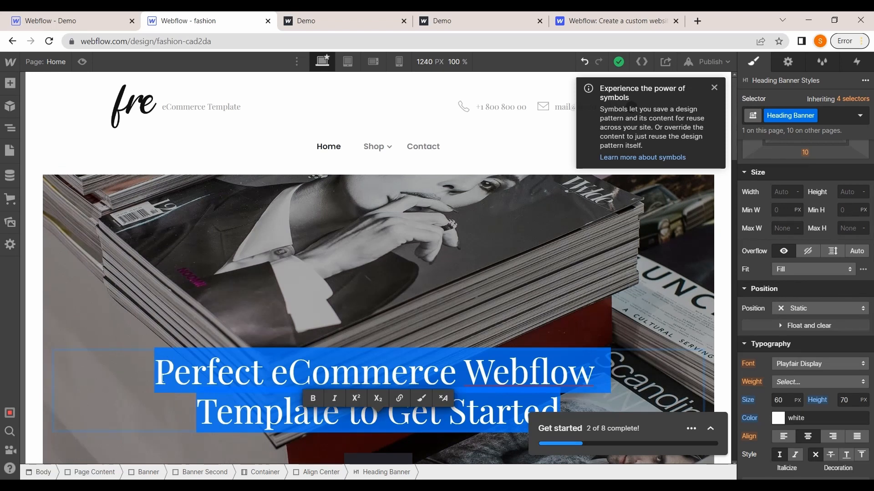
text(A pe)
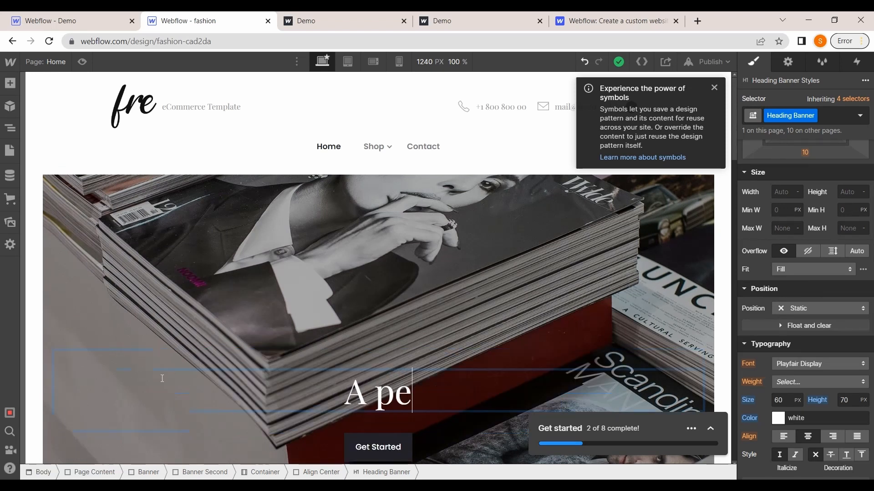
text(rfect)
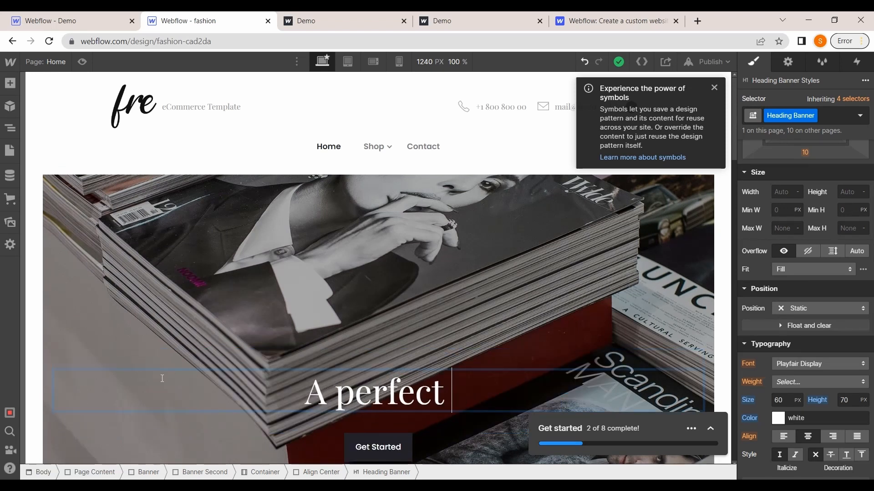
text( Fa)
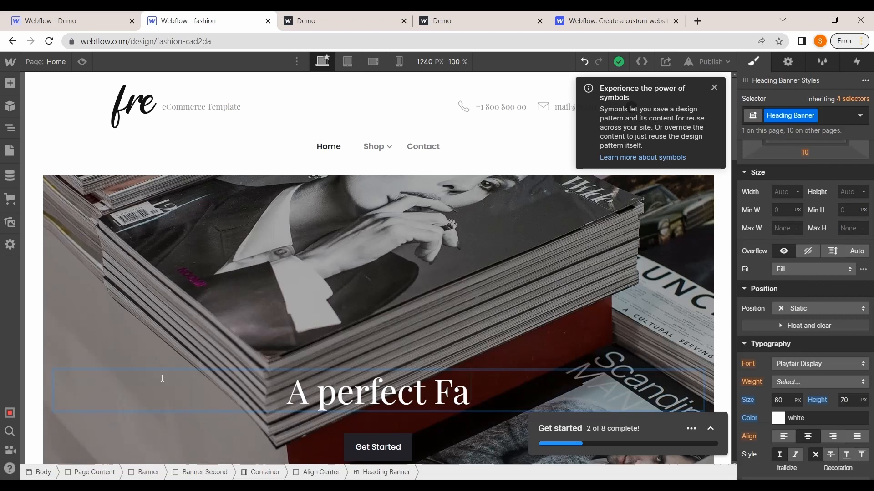
text(shion)
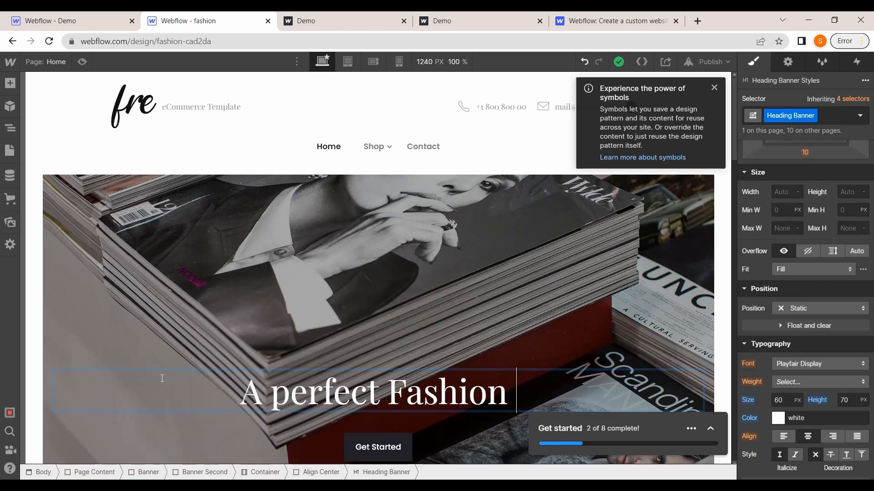
text( Page)
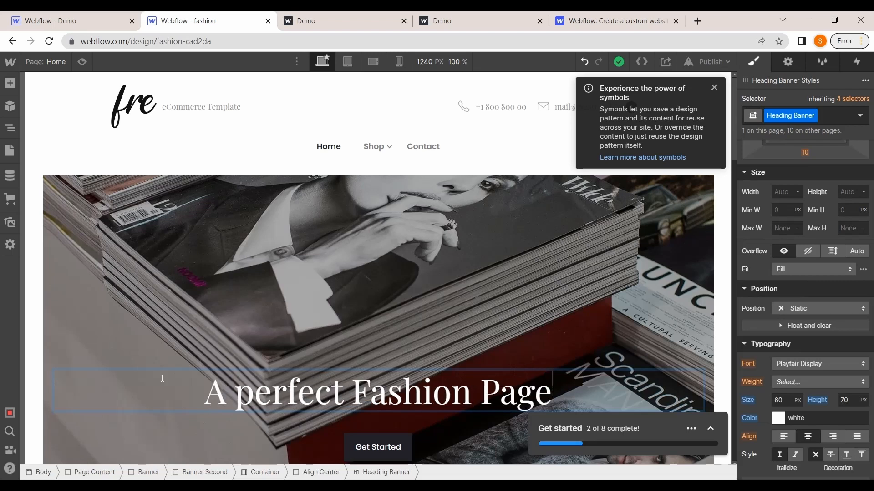
Publish the site to its fashion-cad2da.webflow.io domain and open the live site
scroll(282, 164, down, 2)
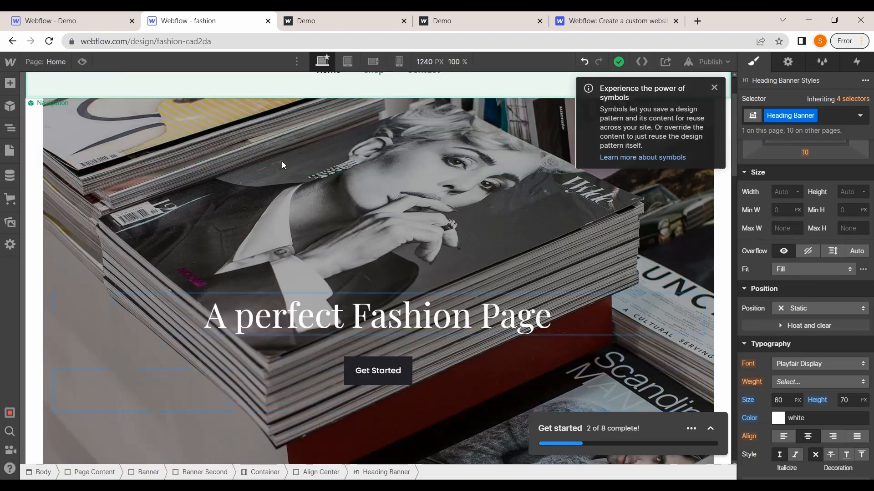
click(422, 200)
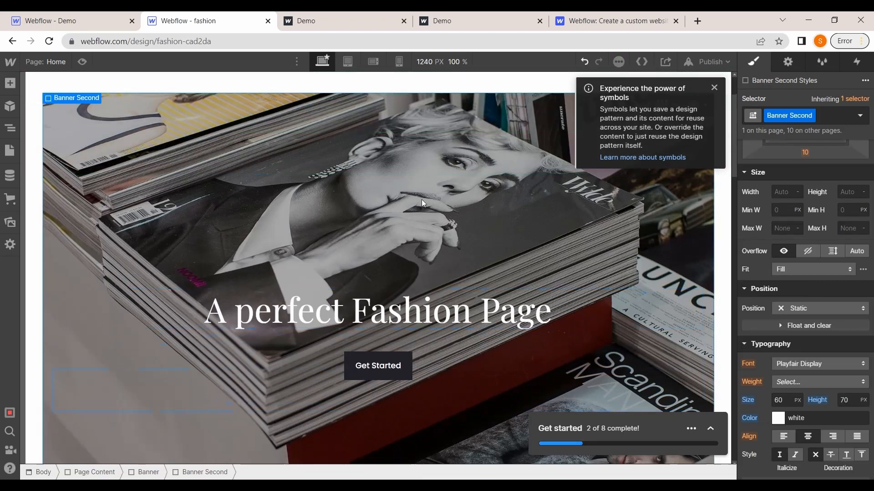
click(713, 65)
click(714, 89)
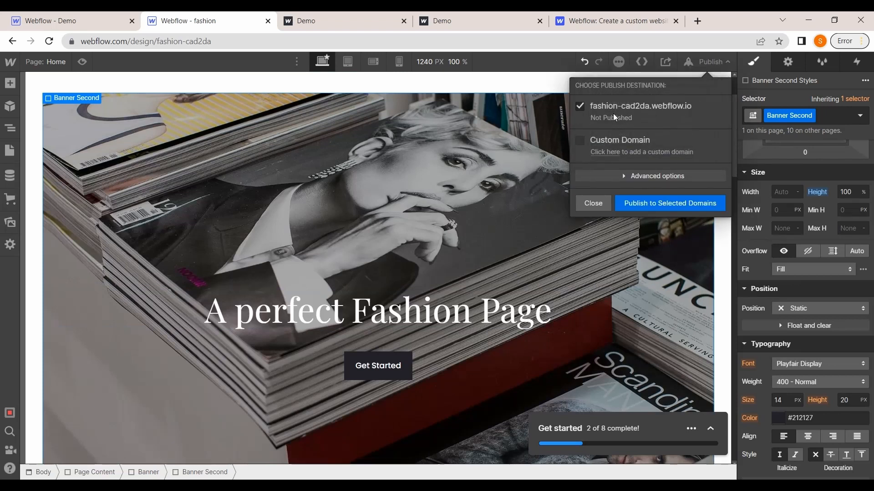
click(636, 204)
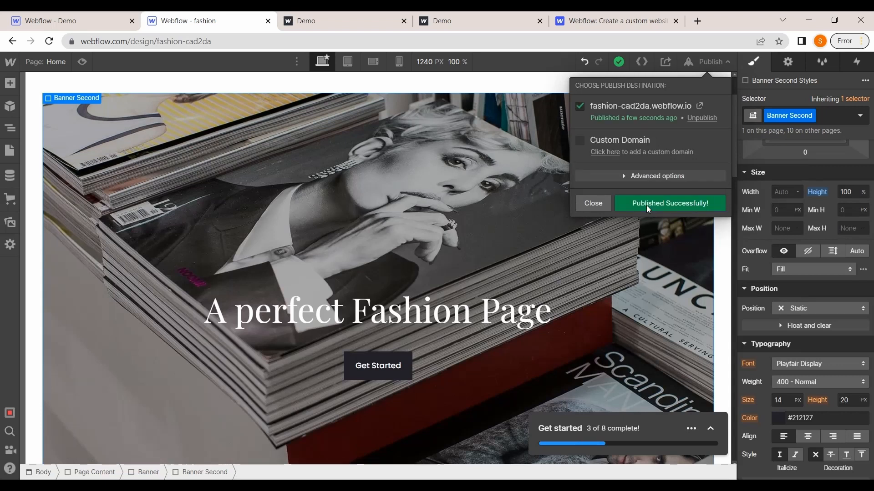
click(699, 106)
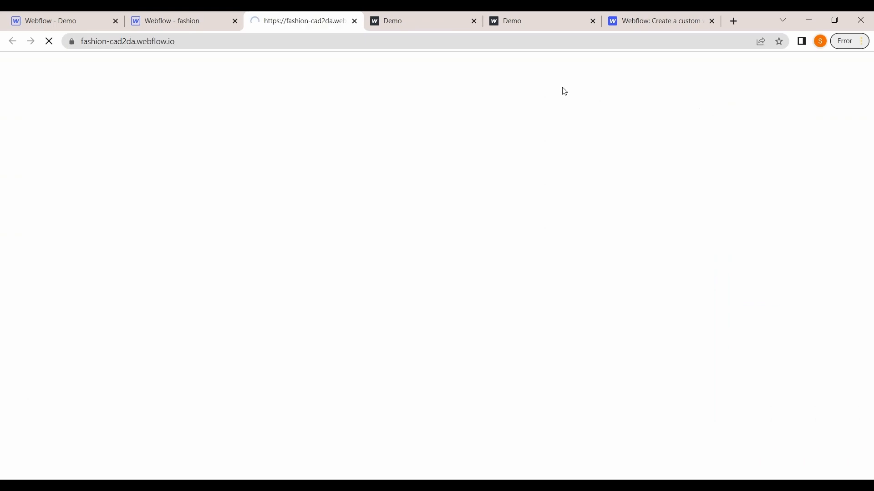
Scroll through the published live page and return to the Designer
scroll(453, 294, down, 12)
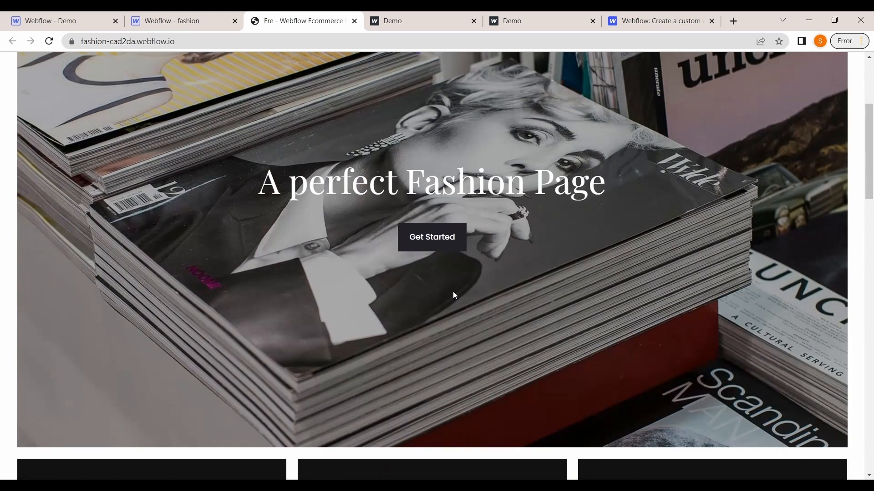
scroll(453, 294, down, 10)
scroll(453, 294, up, 20)
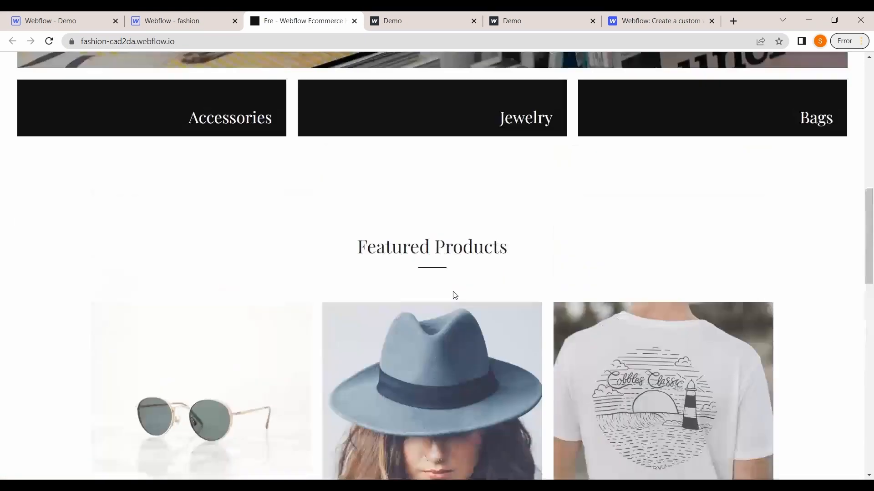
scroll(454, 295, down, 20)
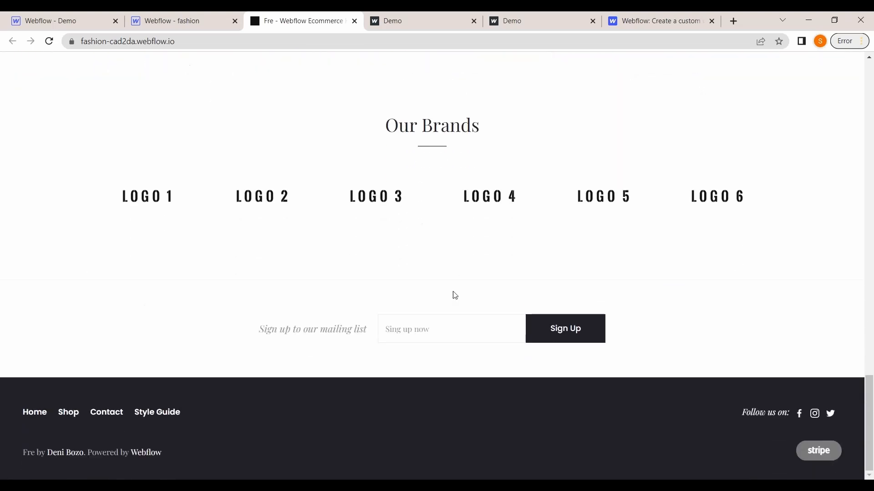
scroll(455, 296, up, 15)
click(173, 21)
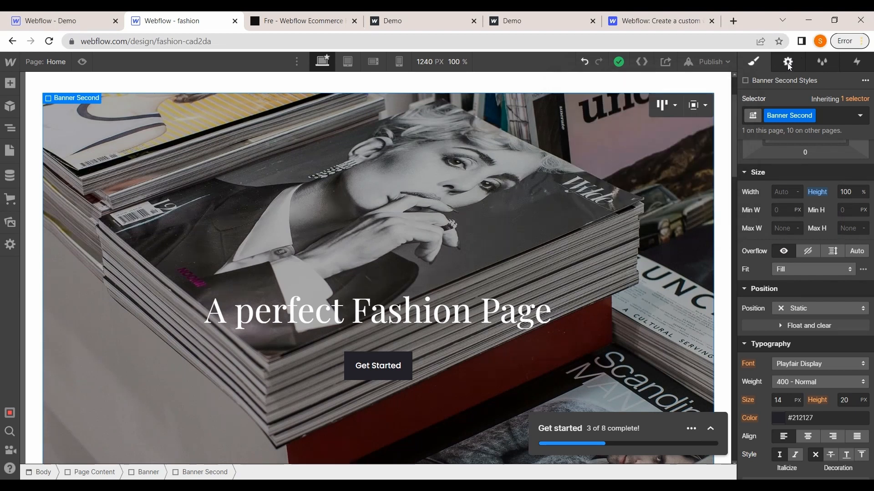
Add a mouse hover interaction to the selected banner with a Slide action on hover
click(820, 64)
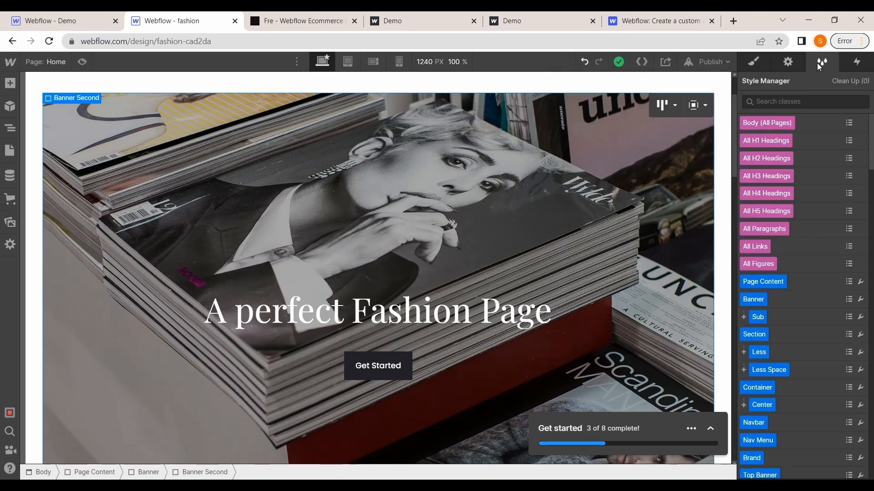
click(855, 64)
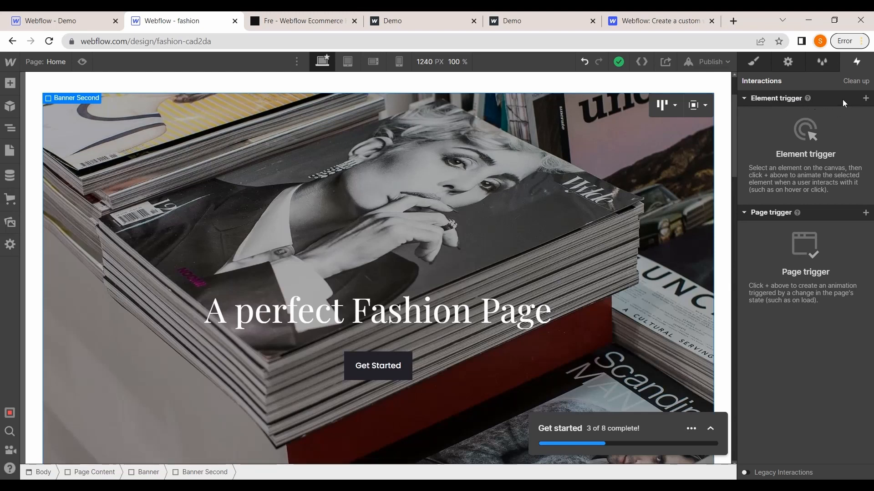
click(866, 99)
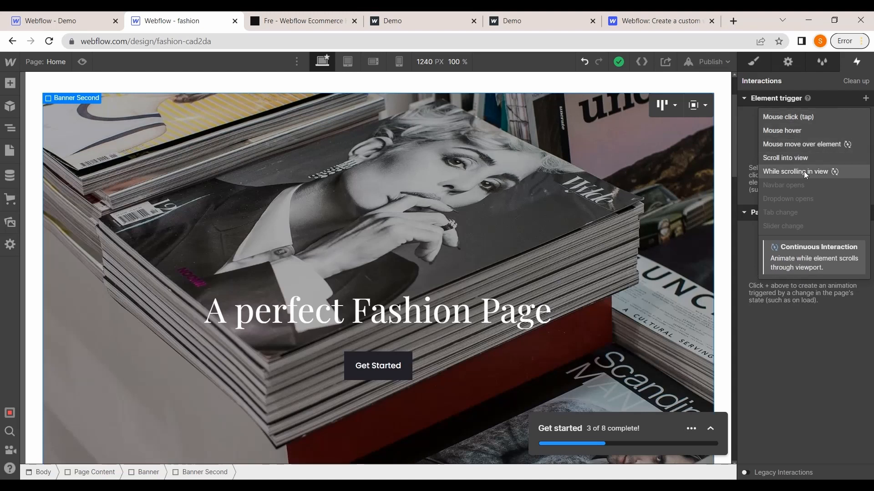
click(792, 137)
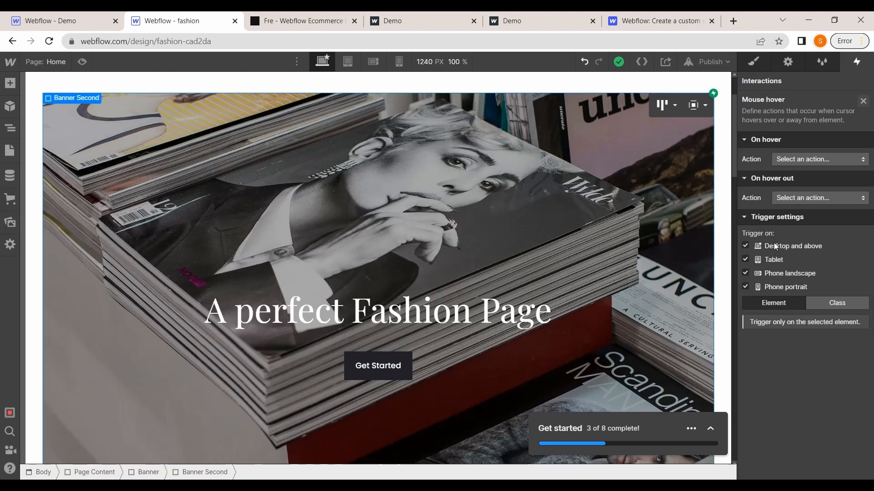
click(794, 161)
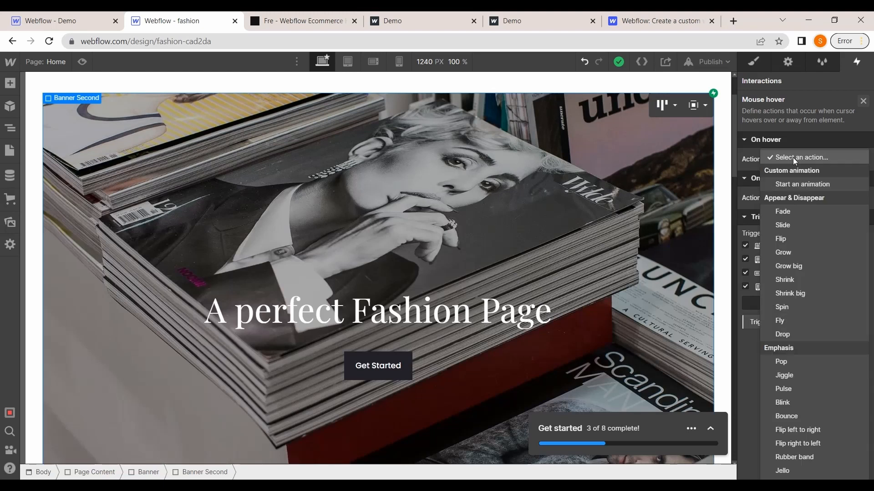
click(781, 228)
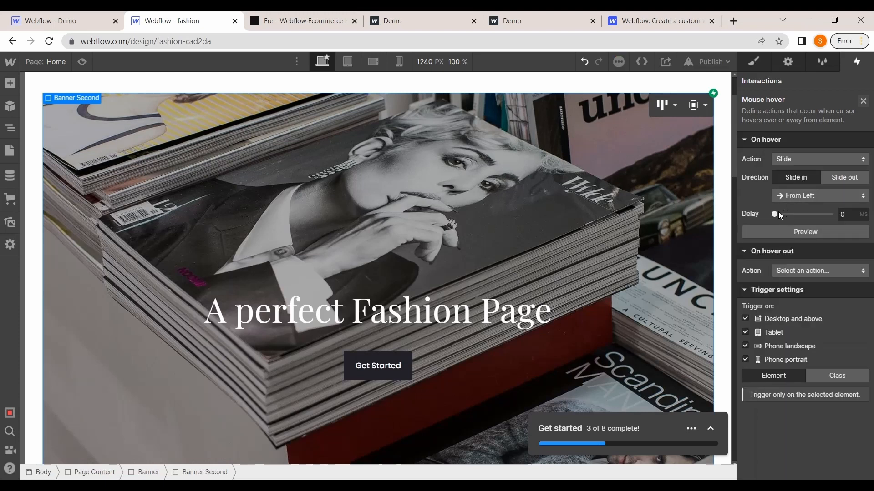
Set the hover Slide delay to about 286 ms and preview the banner's slide-in animation
drag(774, 214, 781, 214)
click(795, 237)
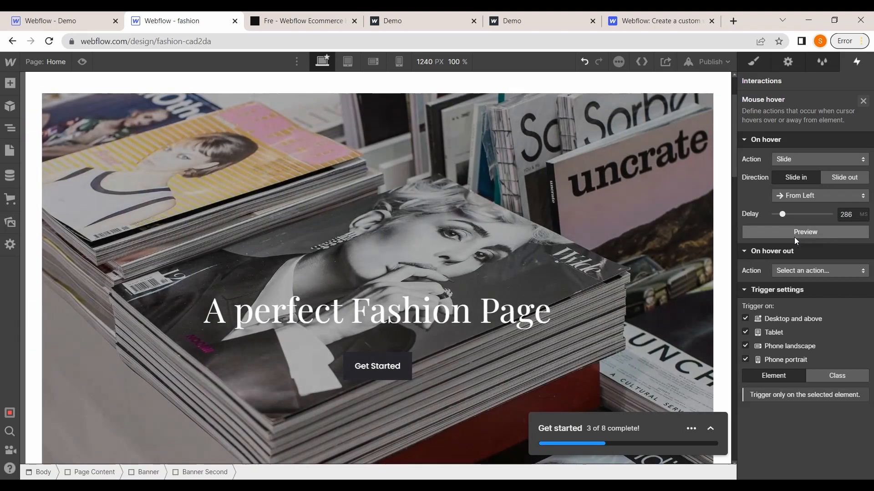
click(795, 237)
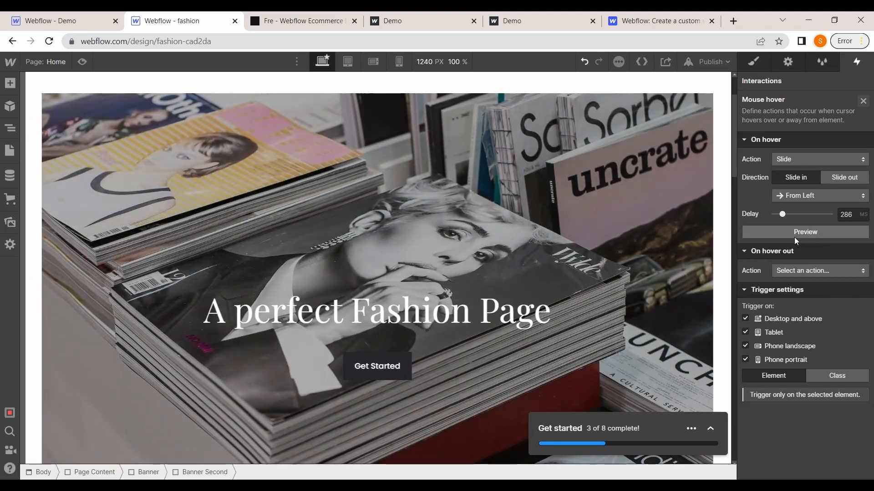
click(794, 237)
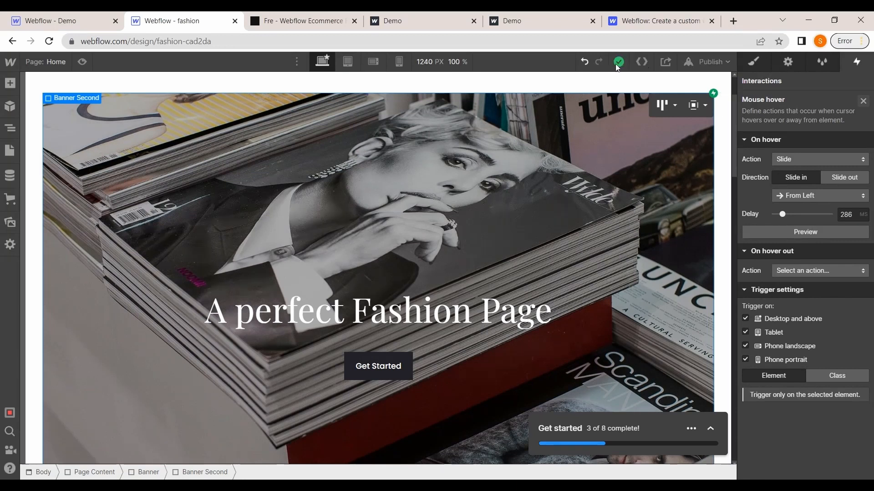
Reload the live site to check the banner, and return to the Designer
click(317, 15)
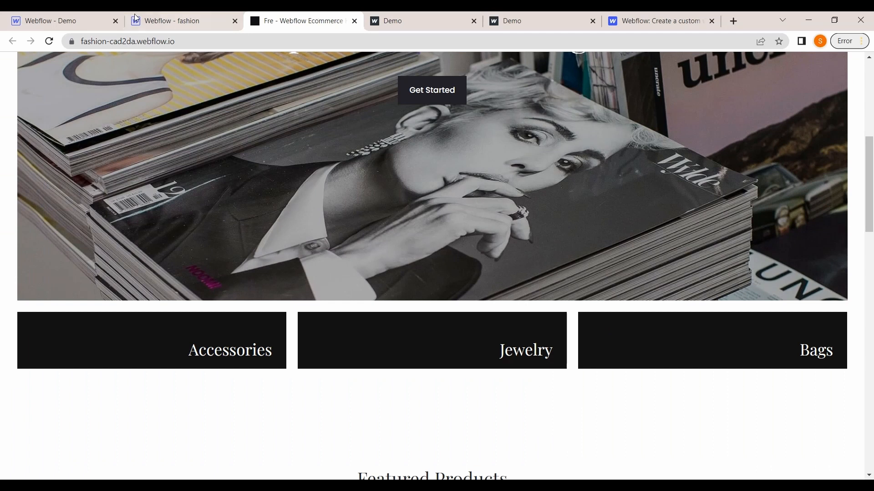
click(49, 42)
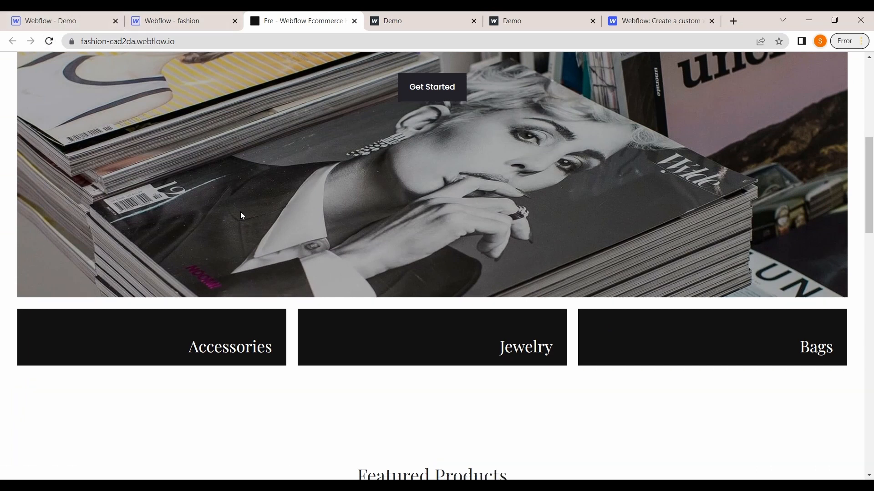
scroll(240, 212, up, 6)
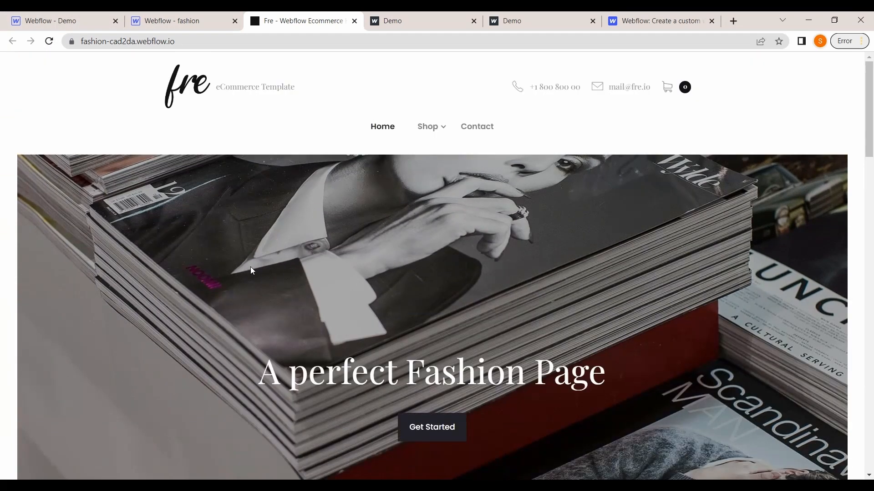
click(182, 19)
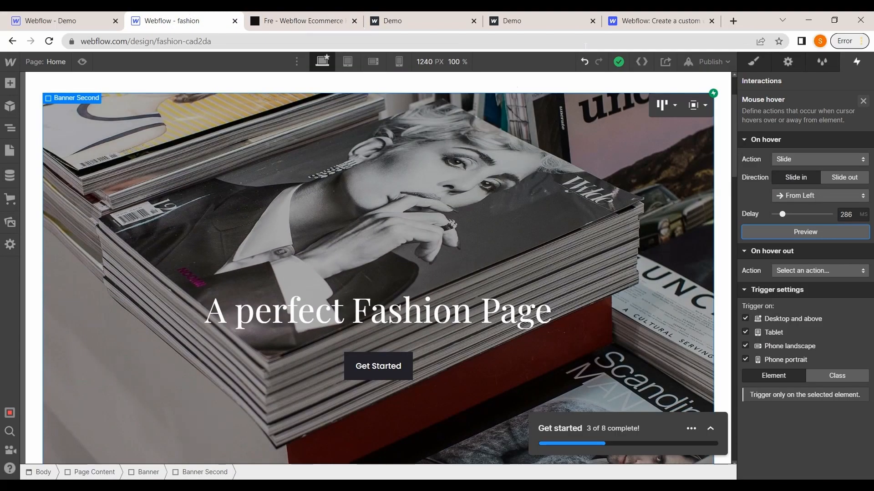
Republish the site to fashion-cad2da.webflow.io and test the banner's hover slide on the reloaded live page
click(712, 64)
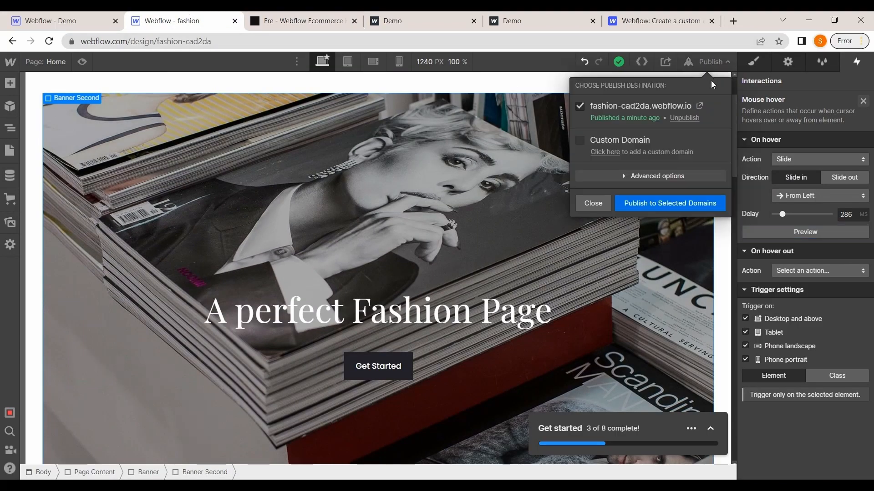
click(681, 202)
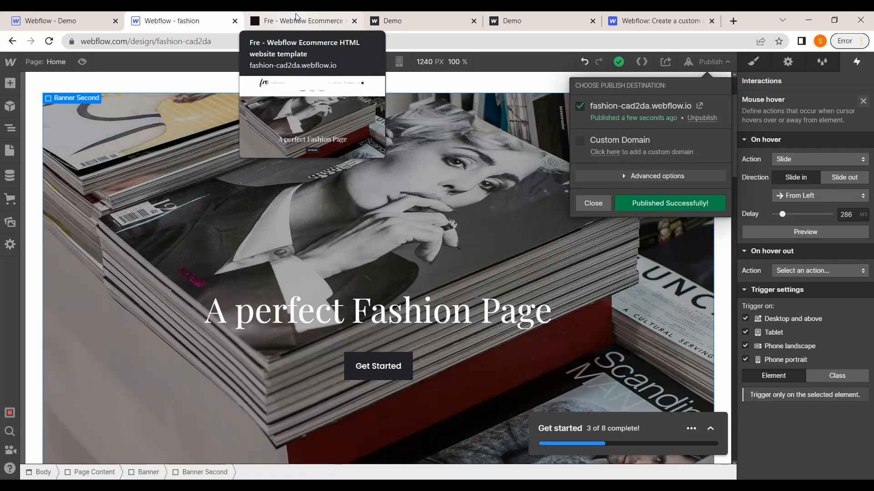
click(297, 20)
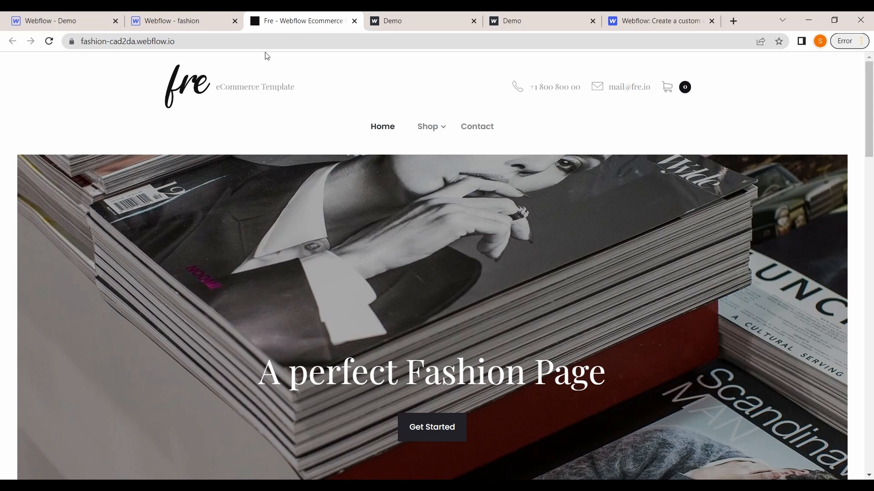
click(49, 42)
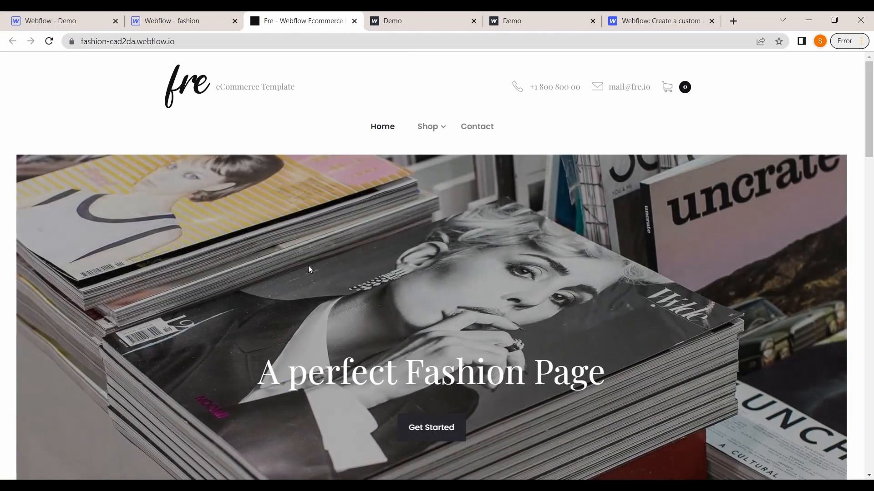
drag(308, 268, 315, 224)
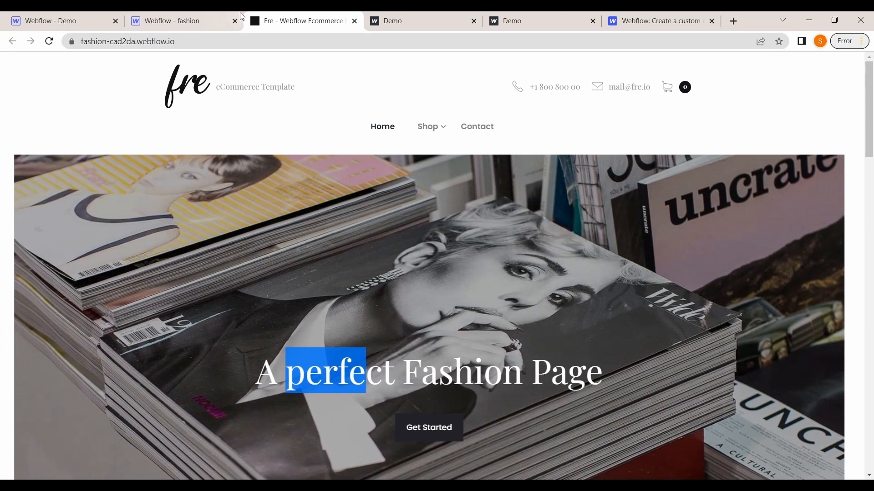
click(177, 15)
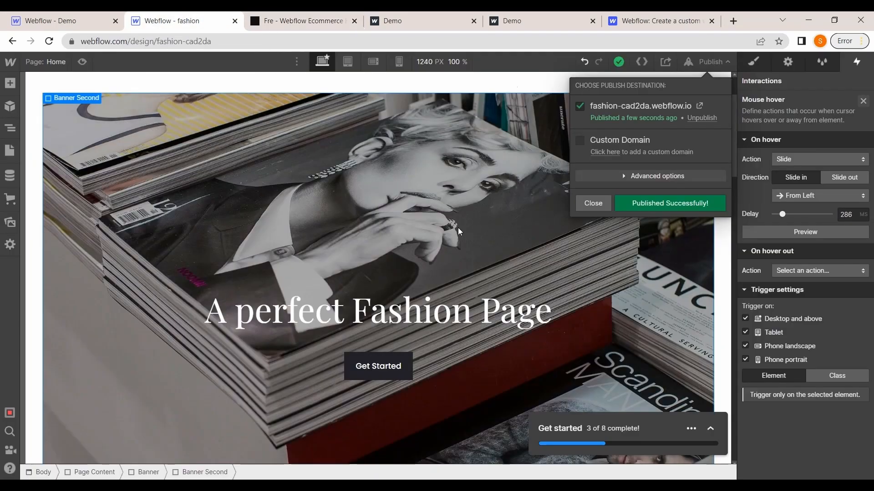
click(593, 203)
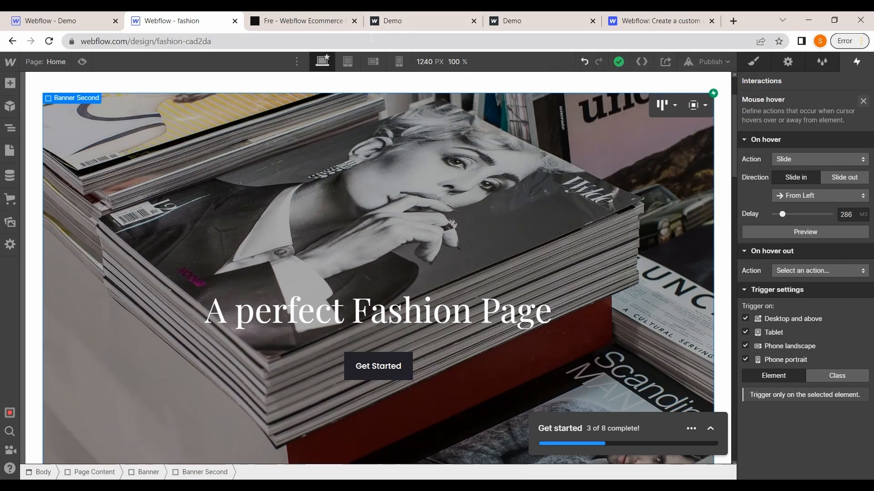
scroll(272, 113, down, 2)
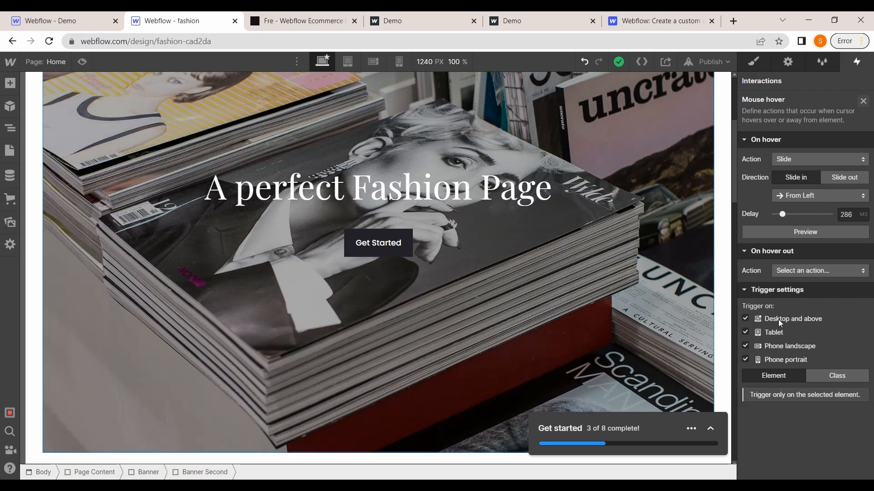
key(super+space)
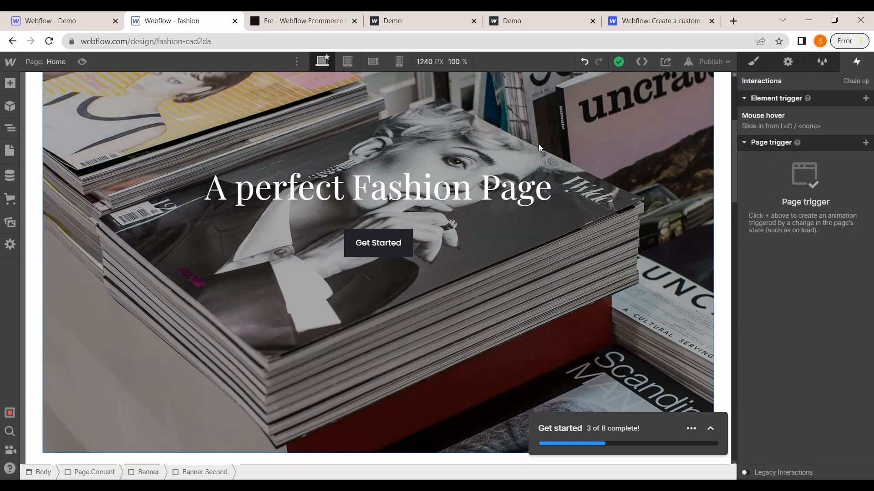